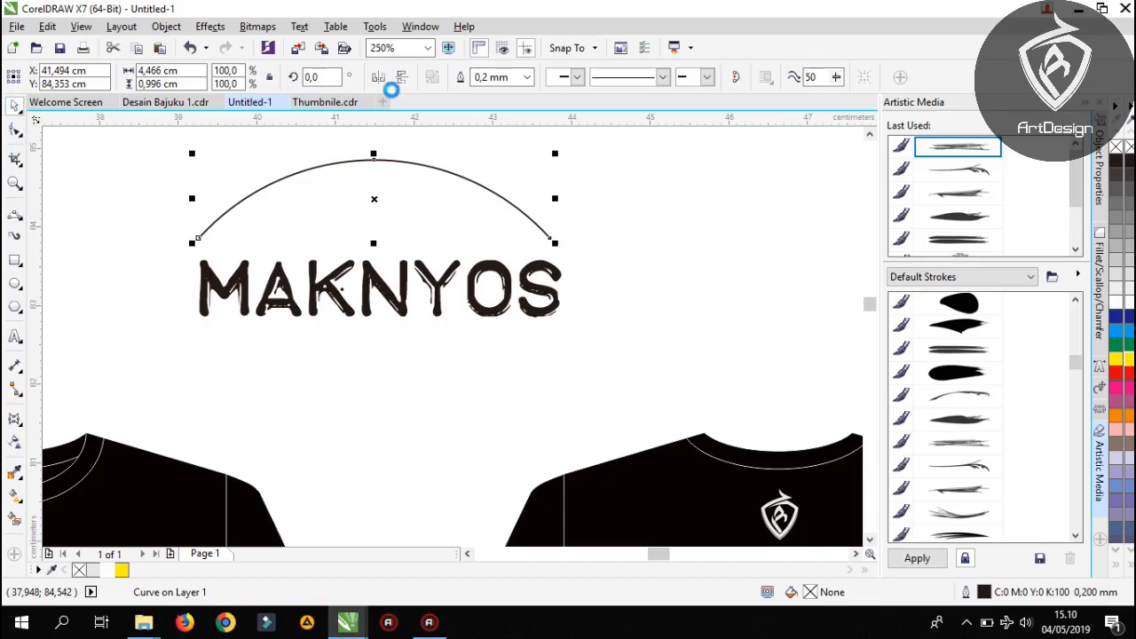
Flip a copy of the arc vertically and place it below the MAKNYOS text
click(402, 78)
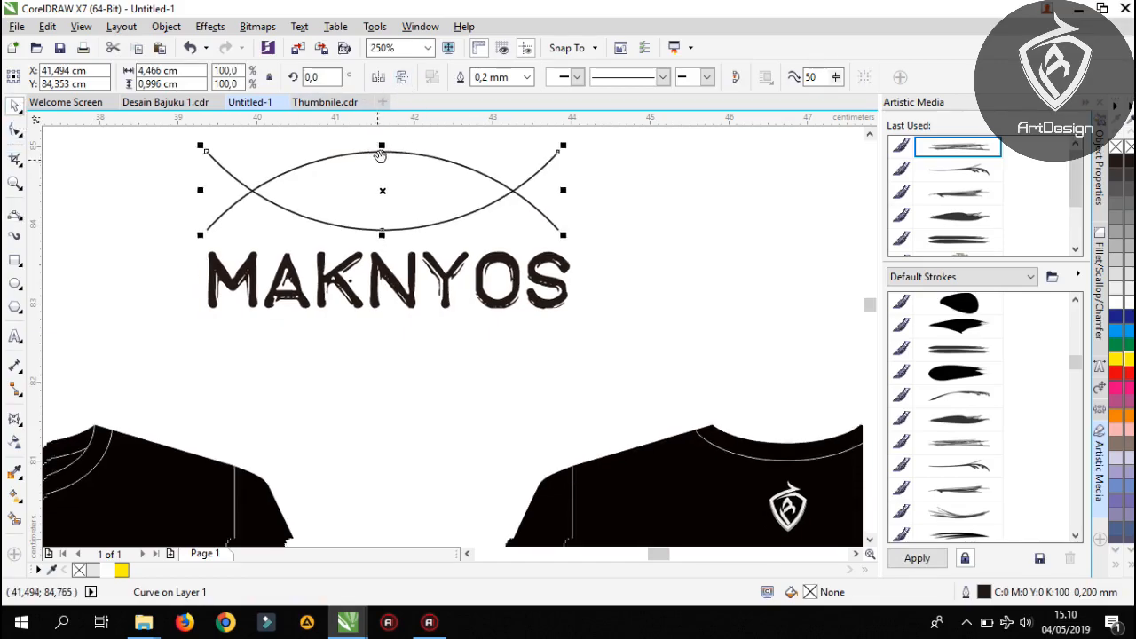
drag(404, 181, 397, 368)
drag(675, 293, 546, 249)
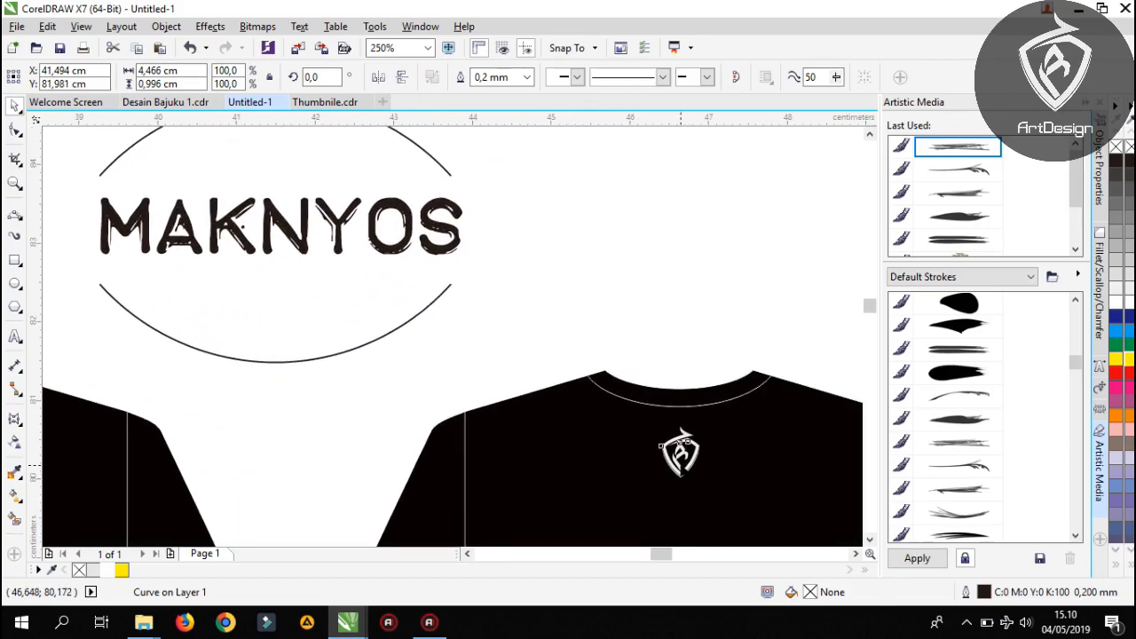
Duplicate the shield logo from the back of the shirt, fill it black, and place the copy at the upper arc's midpoint
click(681, 455)
key(ctrl+d)
drag(721, 428, 513, 247)
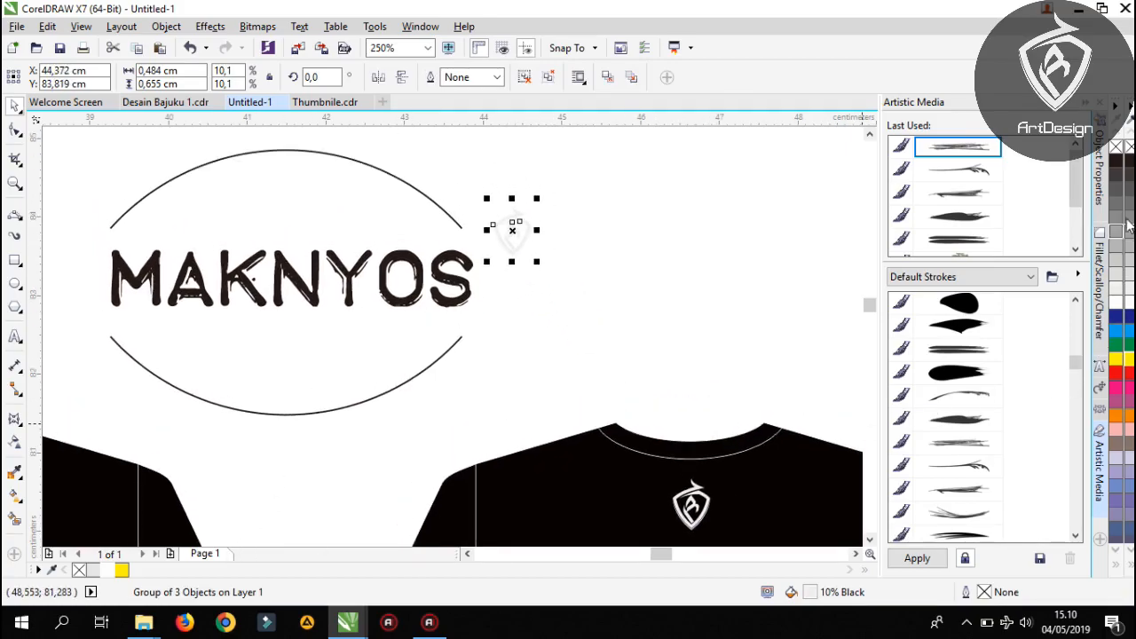
click(1125, 158)
drag(648, 289, 446, 218)
Set the outline width of both the upper and lower arcs to 2.0 mm
click(345, 218)
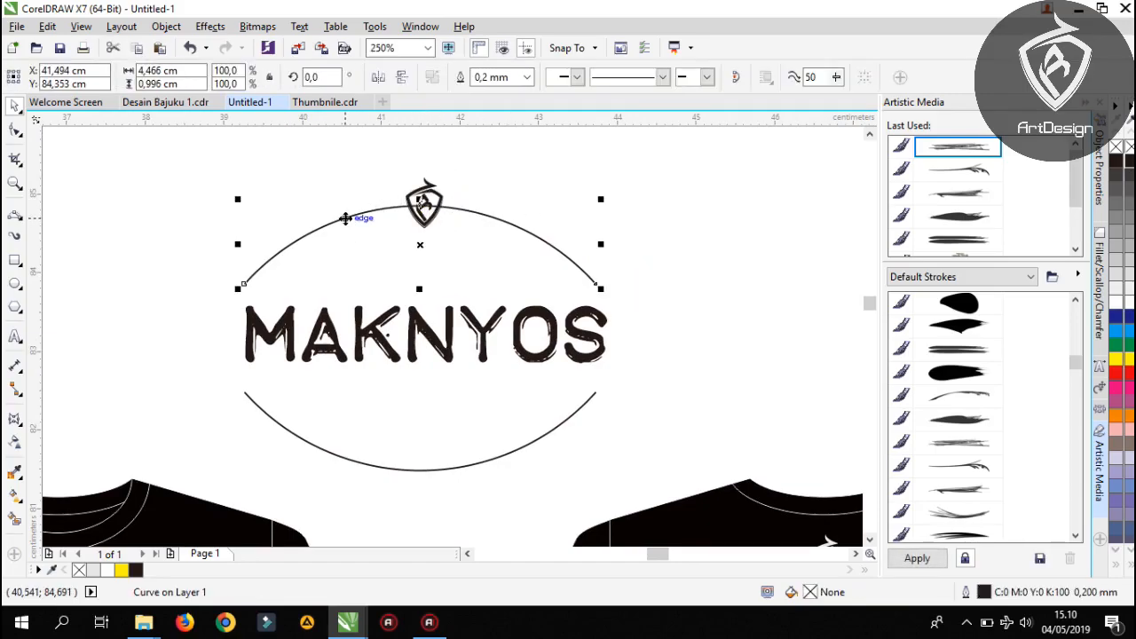
shift+click(405, 469)
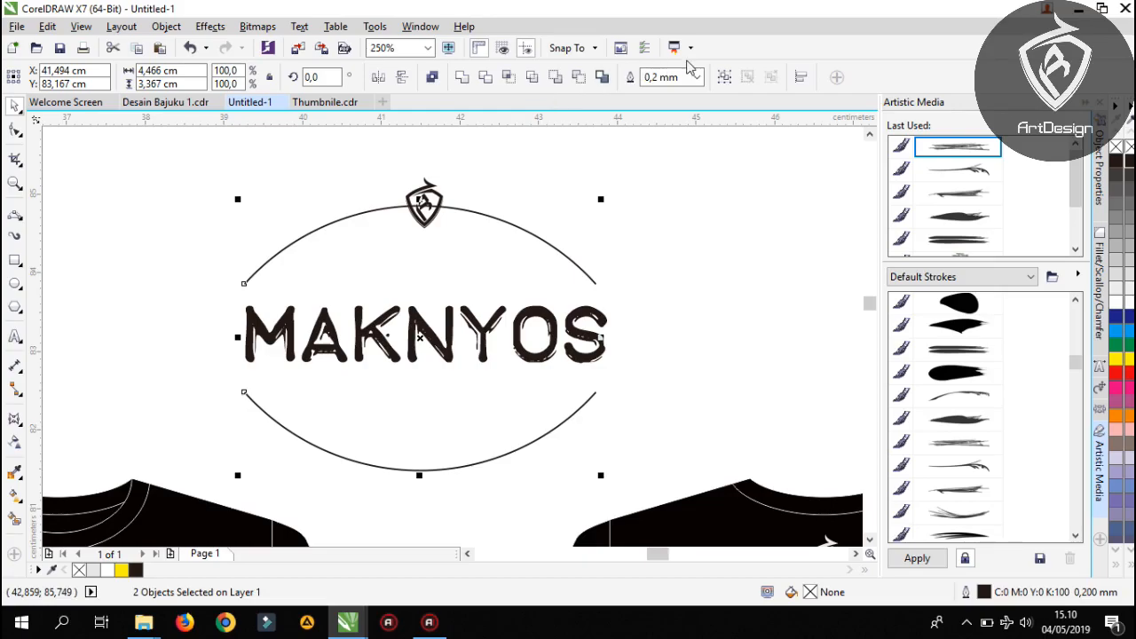
click(697, 77)
click(672, 230)
click(697, 77)
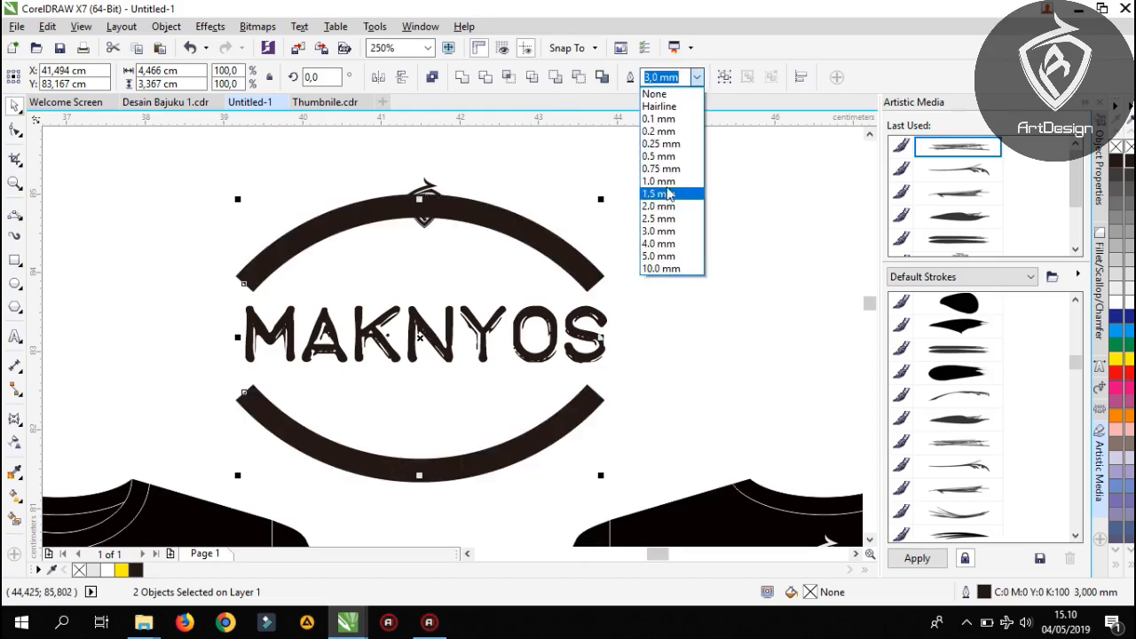
click(666, 180)
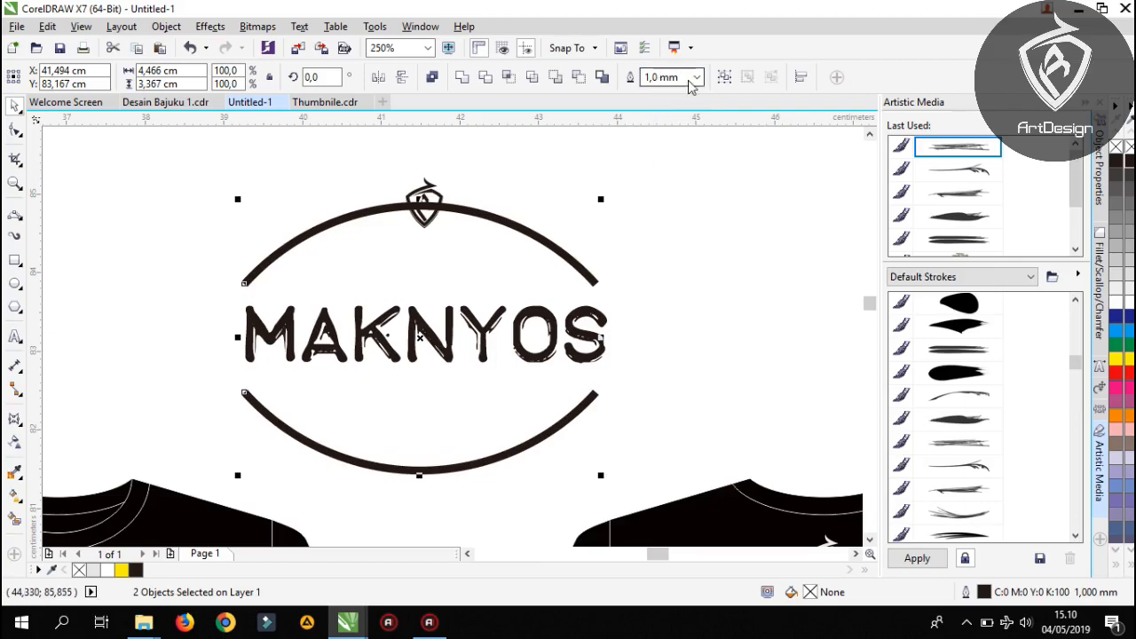
click(697, 78)
click(662, 211)
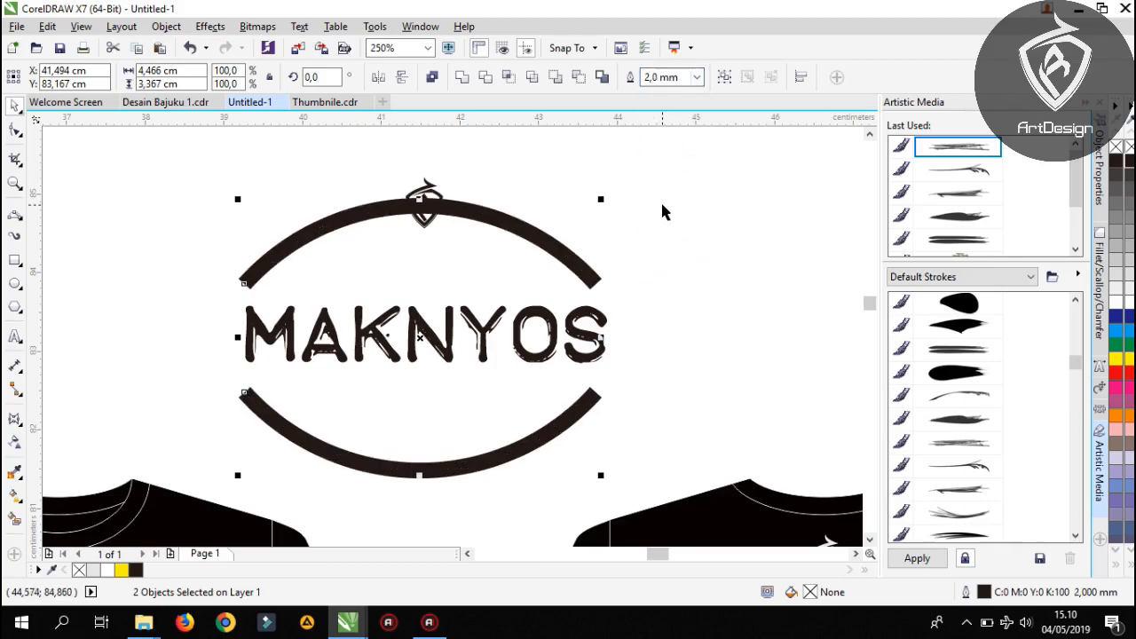
Give the outlines of both arcs round line caps
double_click(965, 593)
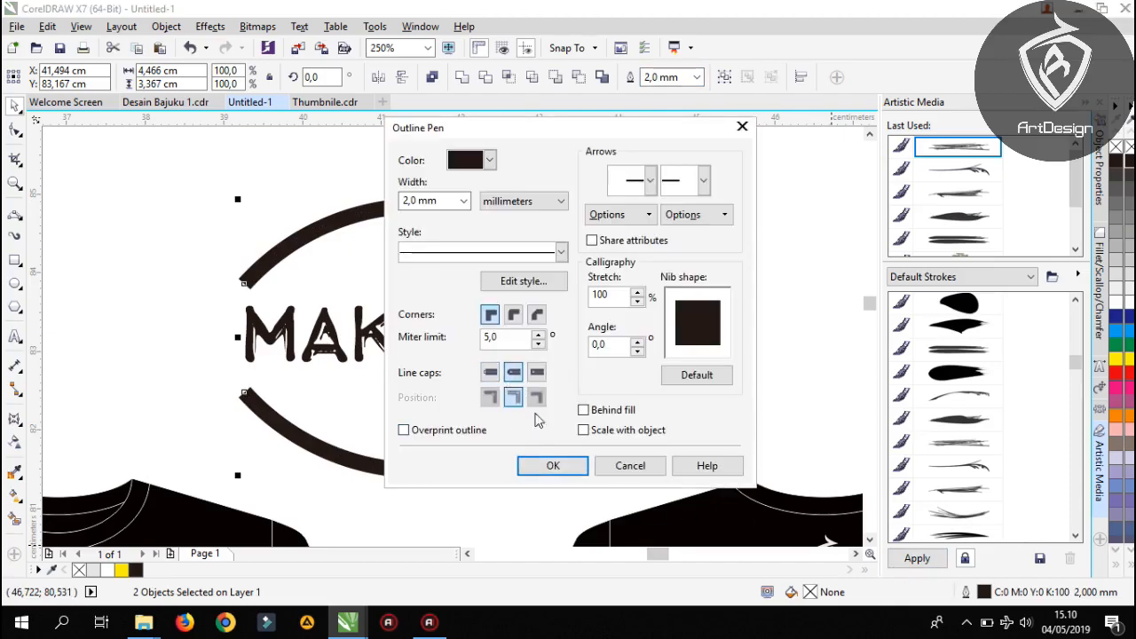
click(553, 466)
scroll(417, 190, up, 2)
drag(402, 136, 388, 183)
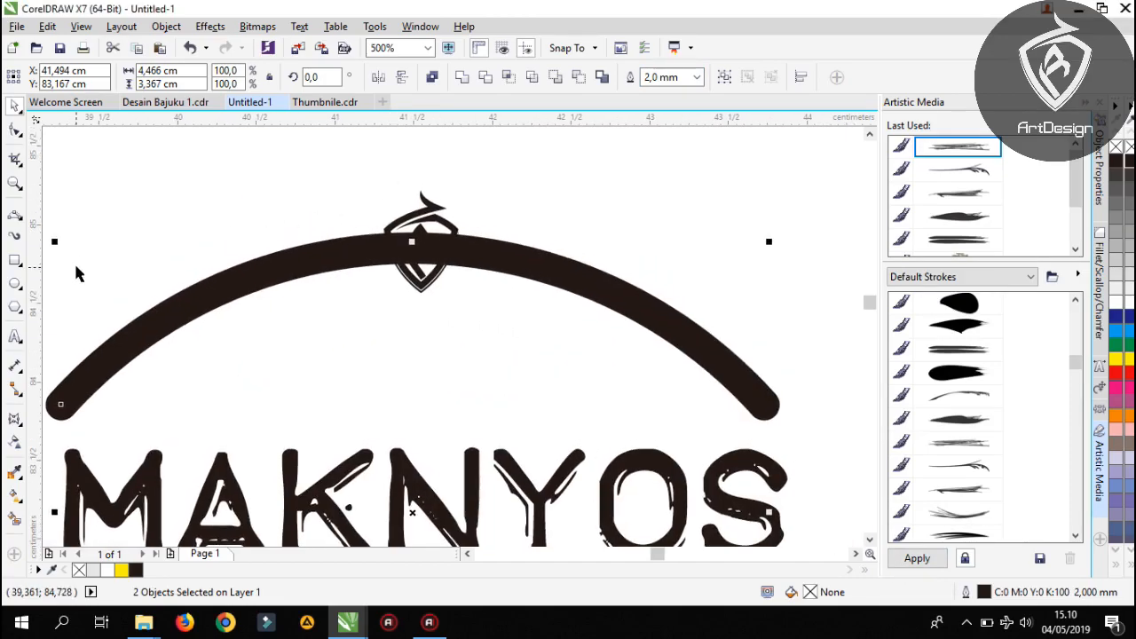
scroll(424, 238, down, 1)
scroll(424, 238, up, 2)
scroll(424, 238, down, 2)
scroll(423, 242, up, 2)
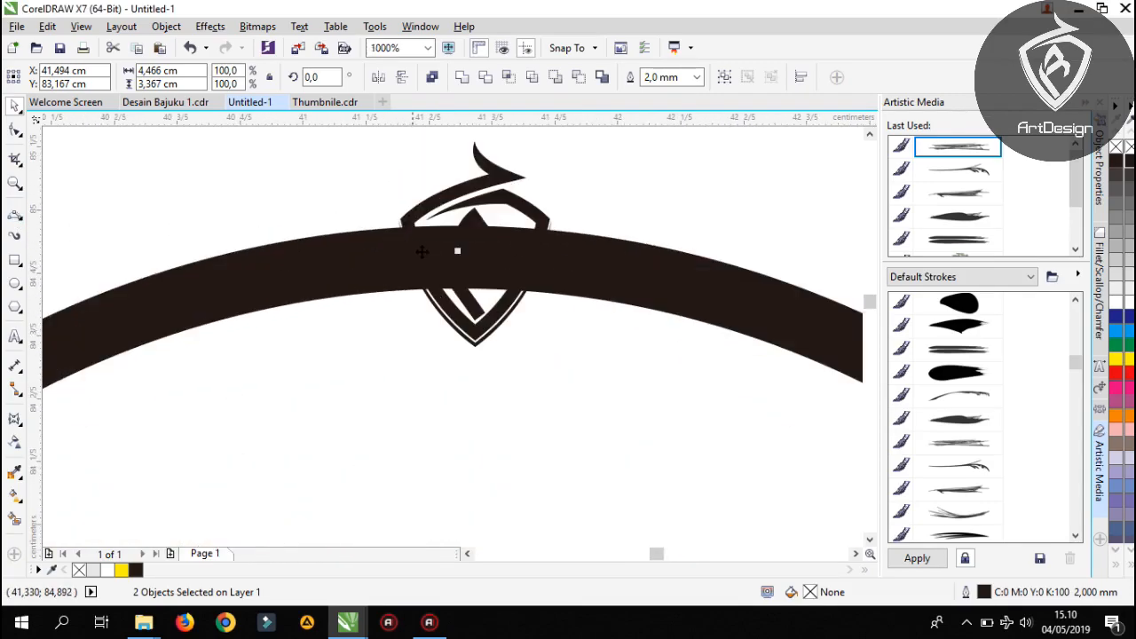
scroll(422, 242, down, 1)
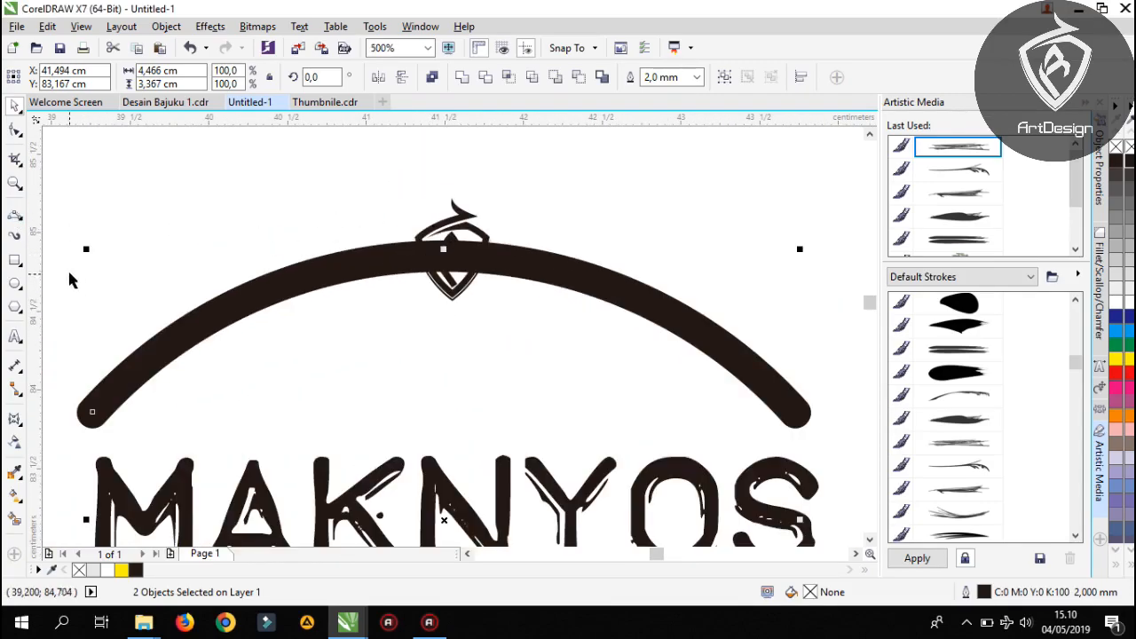
Convert the outlines of both arcs into filled curve objects
click(14, 260)
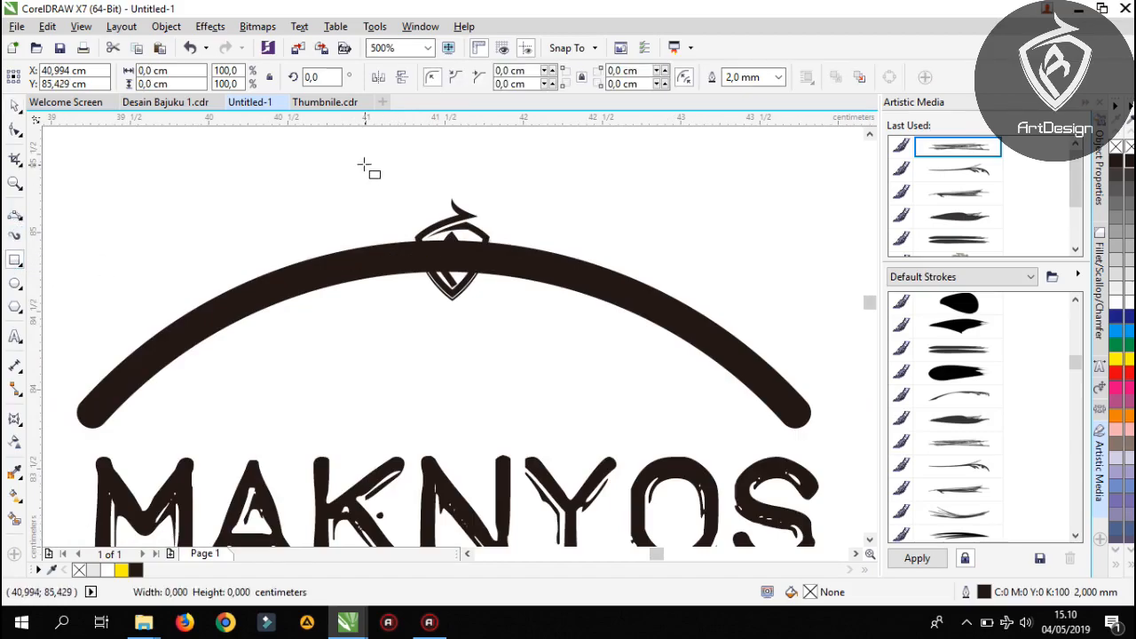
click(16, 106)
scroll(280, 203, down, 1)
click(289, 240)
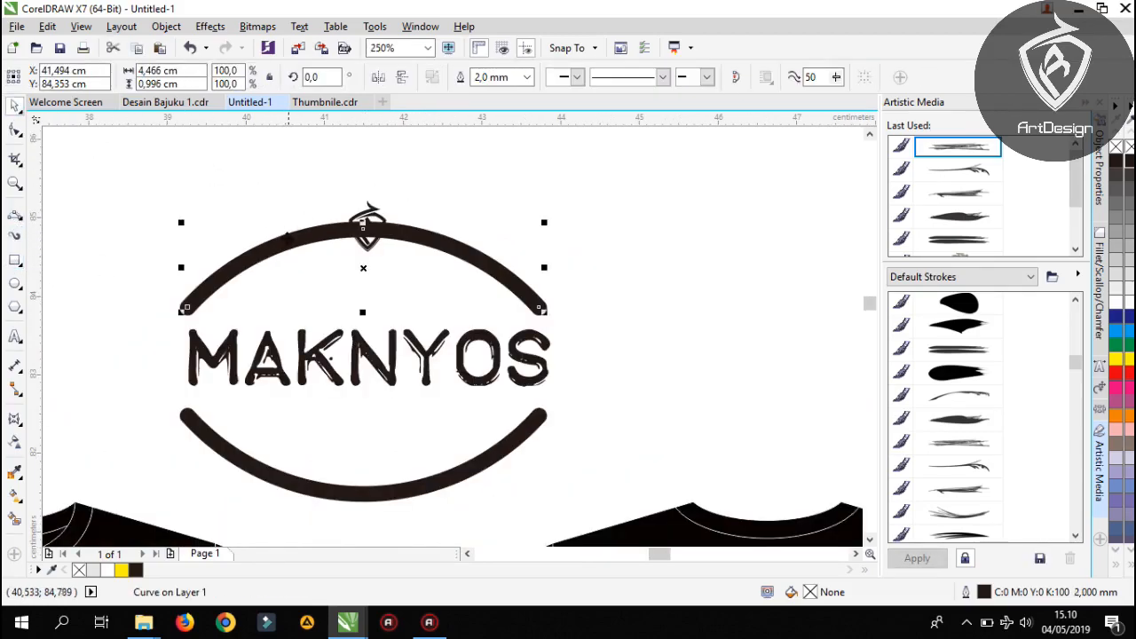
shift+click(330, 487)
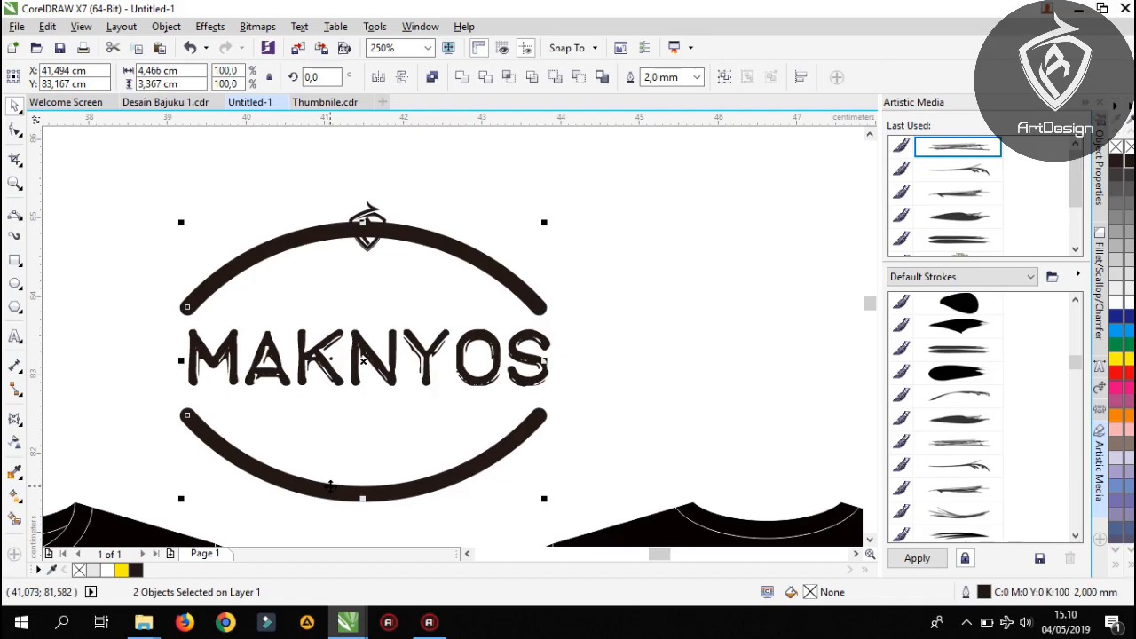
scroll(364, 207, up, 2)
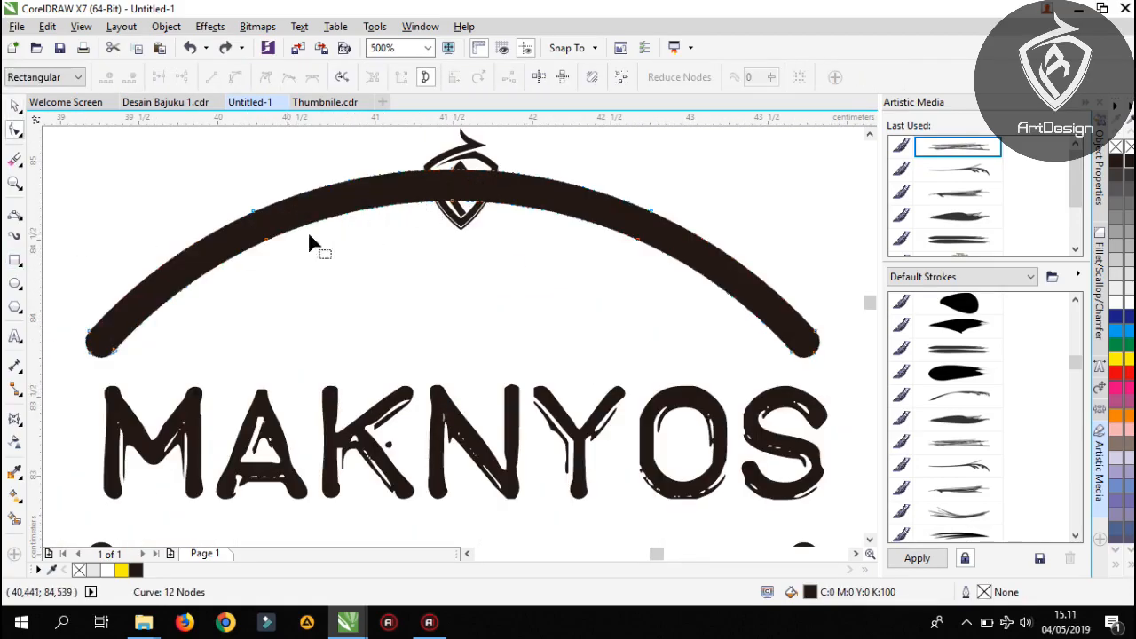
Move the middle node on the upper arc's inner edge upward to thin the arc at its centre
scroll(461, 197, up, 2)
drag(417, 235, 411, 162)
scroll(416, 164, down, 3)
scroll(541, 208, up, 2)
drag(540, 213, 509, 308)
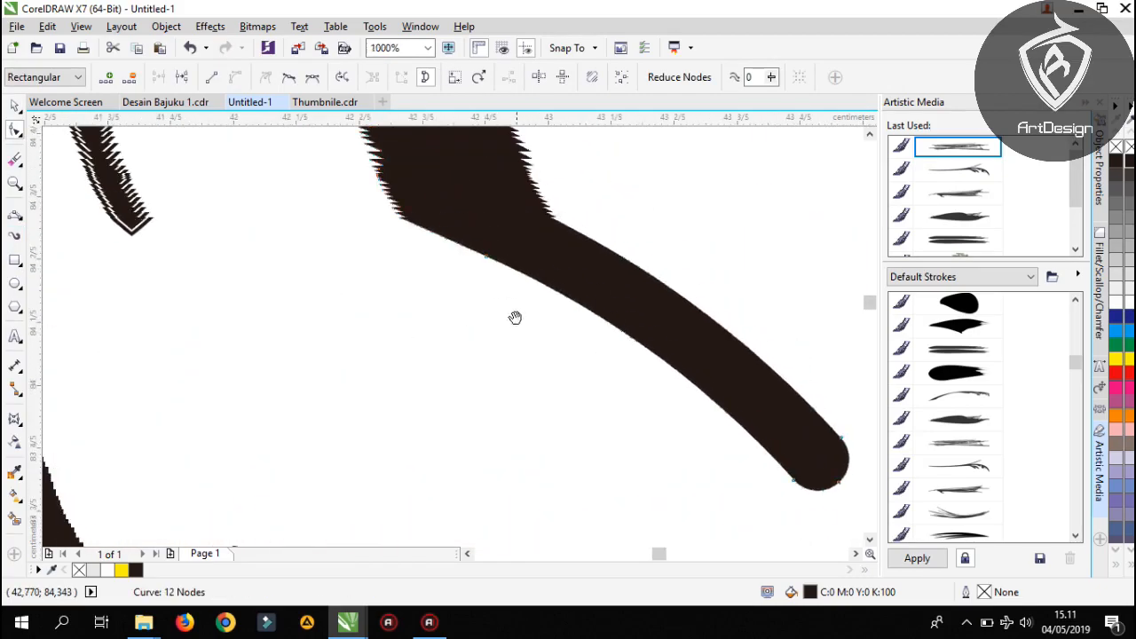
scroll(462, 305, down, 1)
drag(350, 285, 348, 271)
Delete the two inner-edge nodes on either side of the upper arc's centre to smooth its taper
double_click(535, 323)
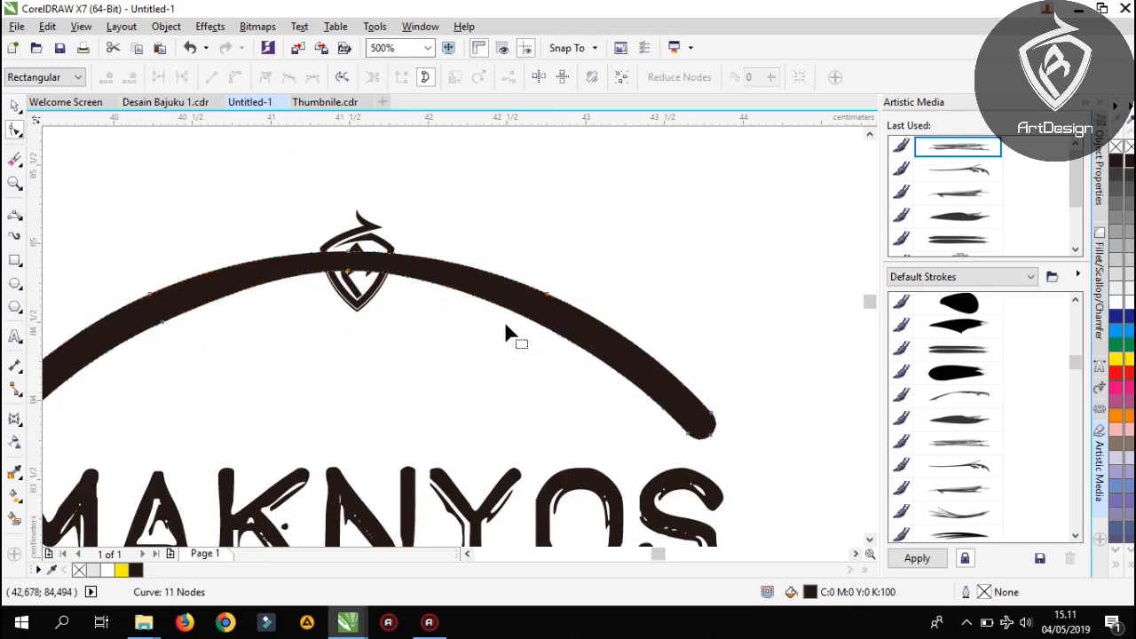
drag(304, 349, 463, 325)
double_click(321, 297)
scroll(352, 274, down, 1)
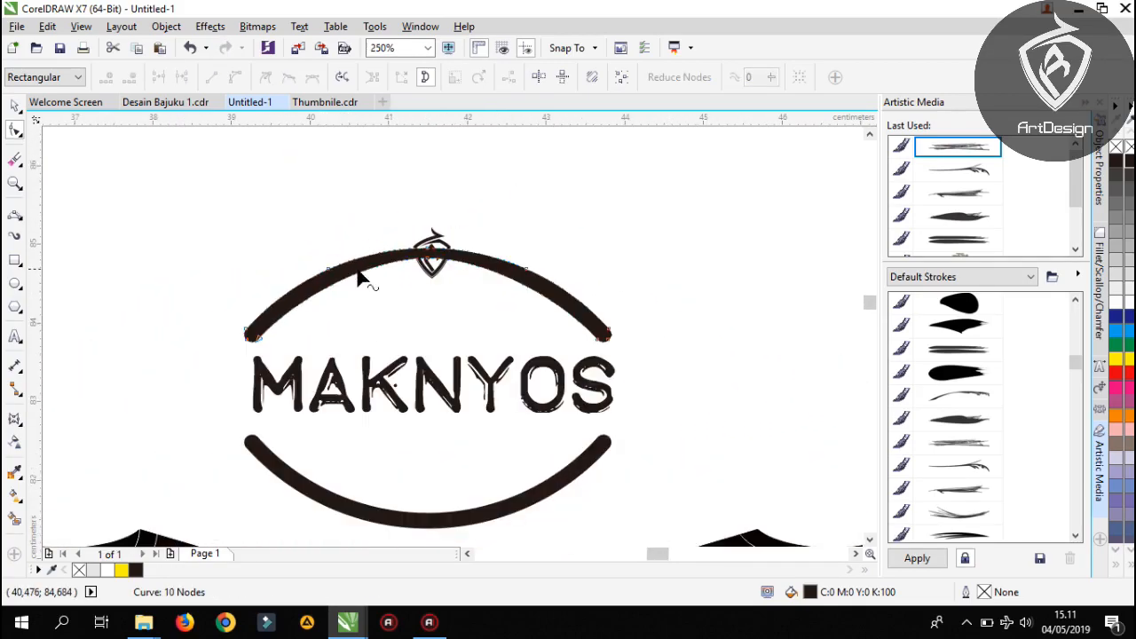
Move the middle node on the lower arc's inner edge downward to thin the arc at its centre
drag(451, 400, 456, 298)
scroll(442, 411, up, 1)
scroll(444, 417, up, 2)
drag(396, 397, 395, 414)
scroll(397, 414, down, 1)
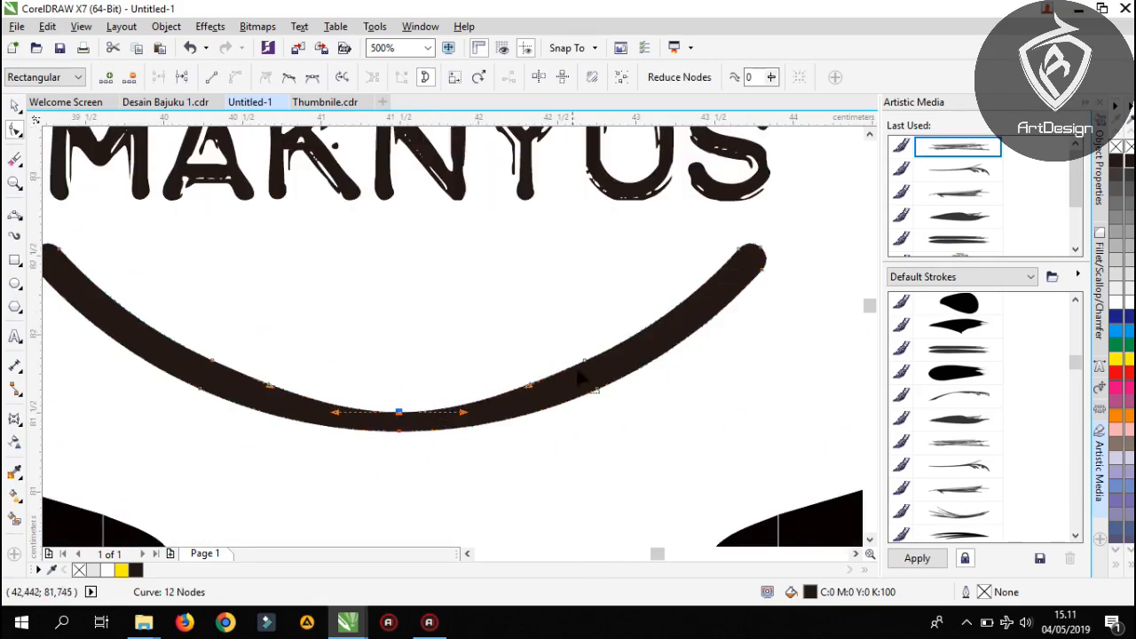
Delete the two inner-edge nodes on either side of the lower arc's centre
drag(600, 380, 177, 325)
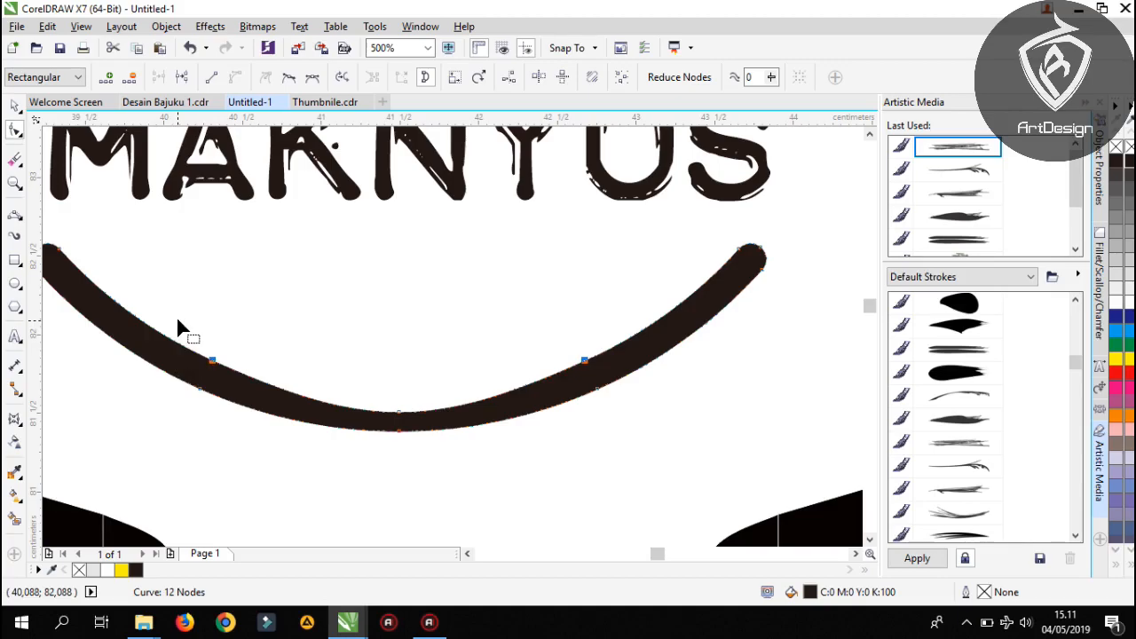
key(Delete)
scroll(225, 367, down, 1)
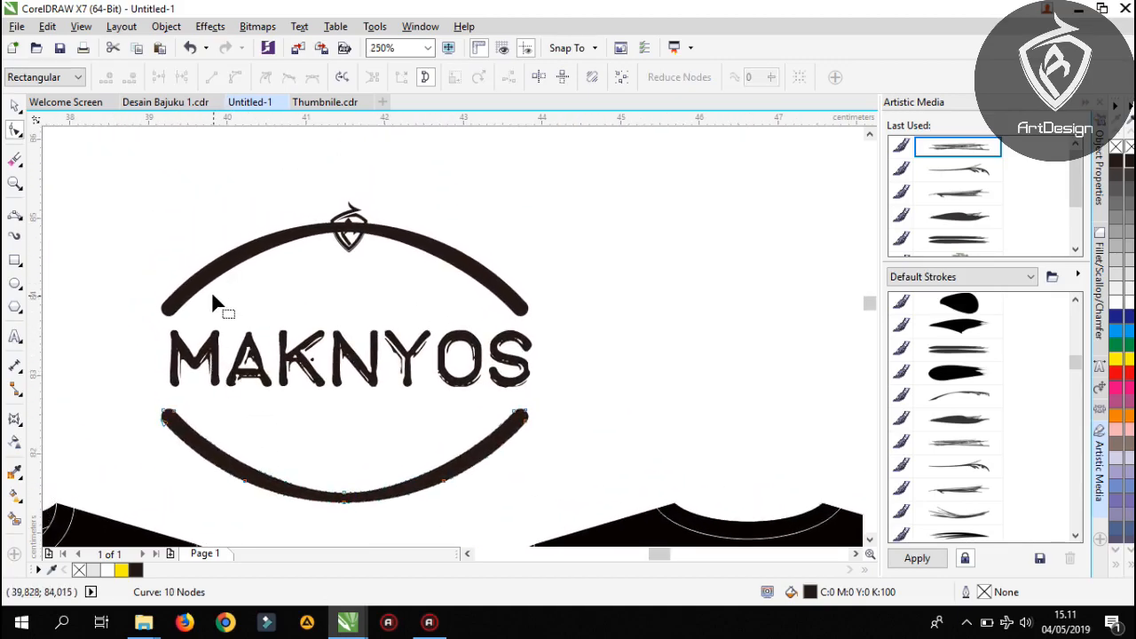
Erase the section of the upper arc behind the shield logo with the Eraser tool, leaving a gap around the logo
click(17, 159)
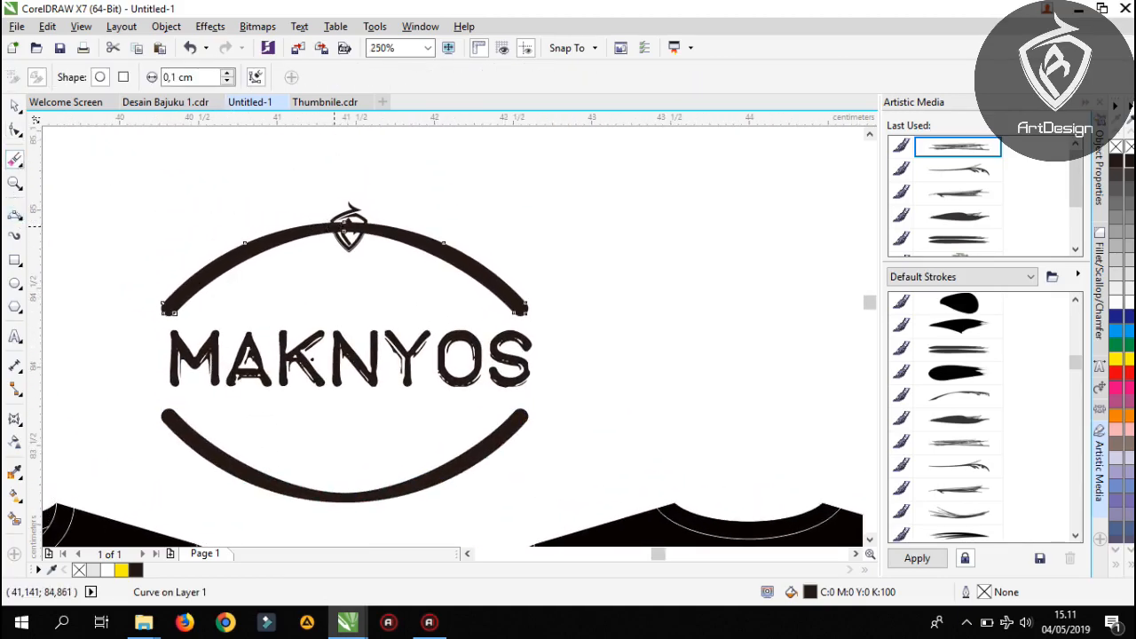
scroll(317, 229, up, 2)
drag(306, 229, 428, 233)
scroll(372, 236, down, 2)
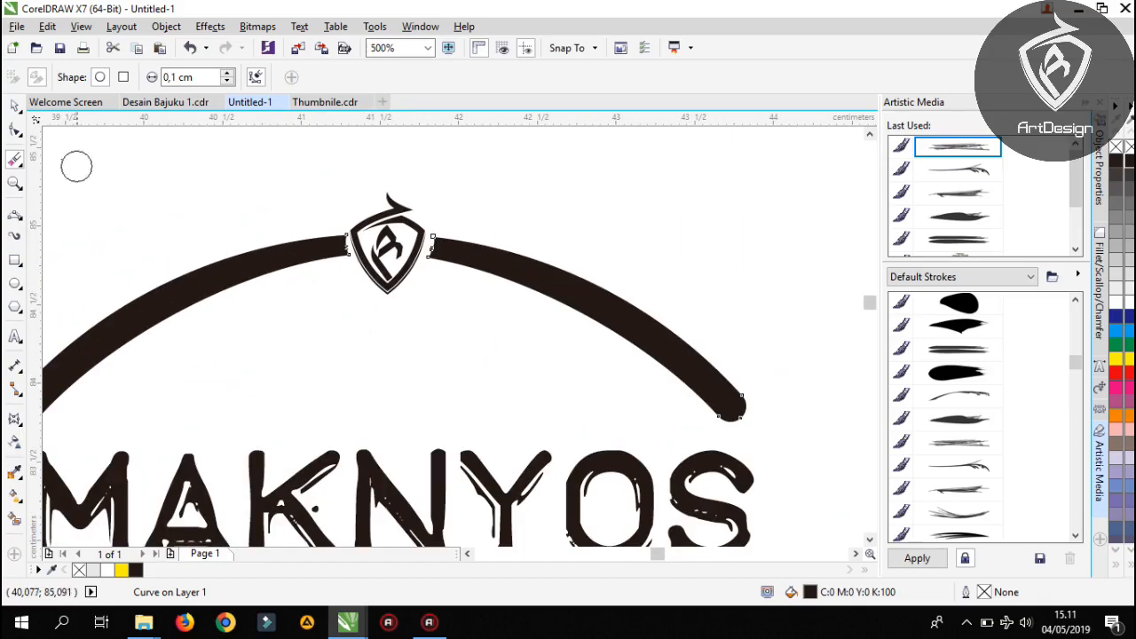
Switch to the Smear tool and set its nib size to 0.12 cm
click(21, 135)
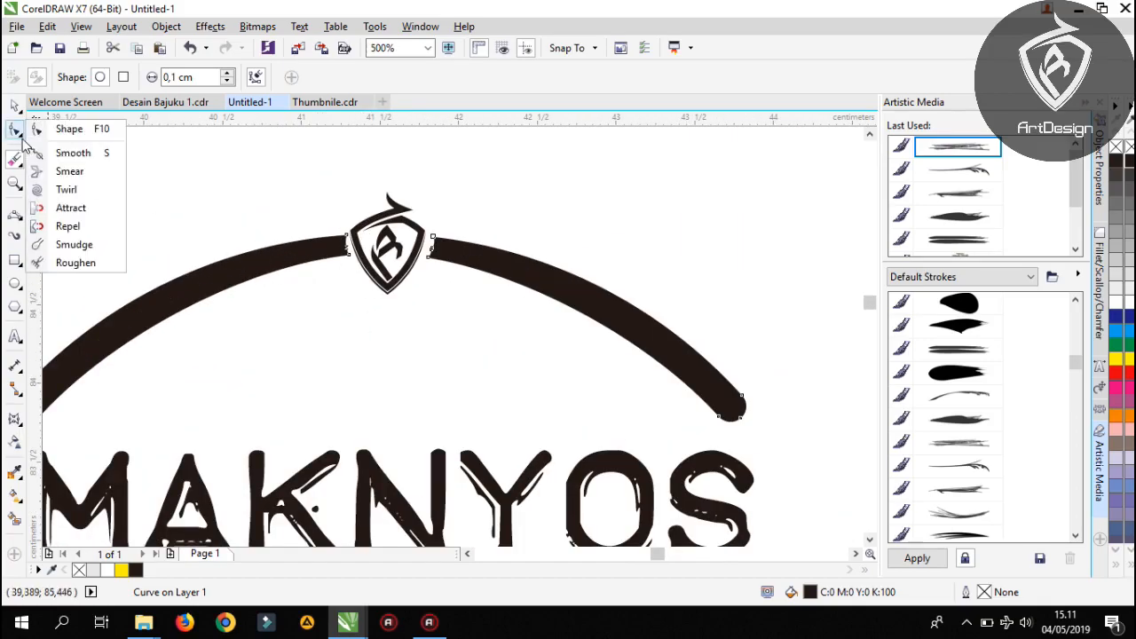
click(66, 177)
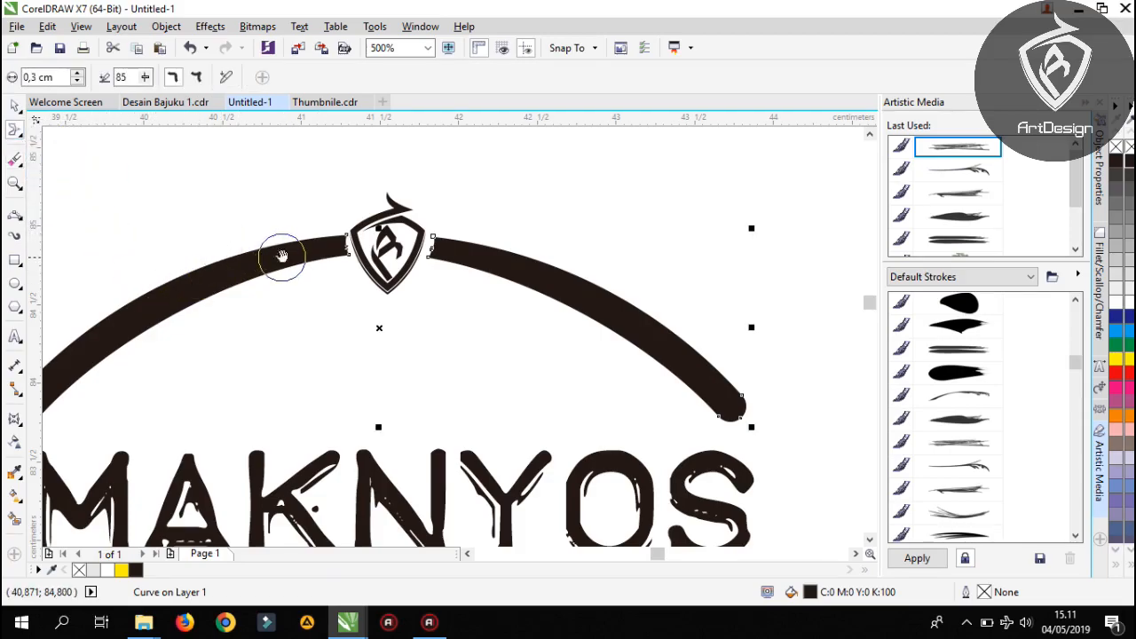
drag(283, 255, 356, 211)
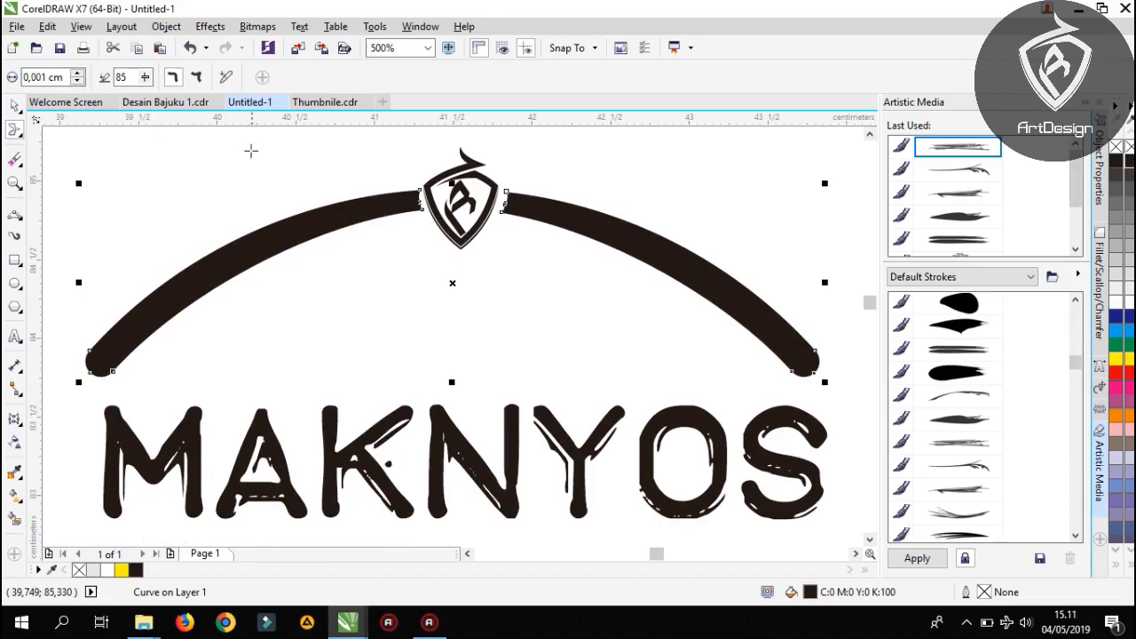
scroll(389, 202, up, 2)
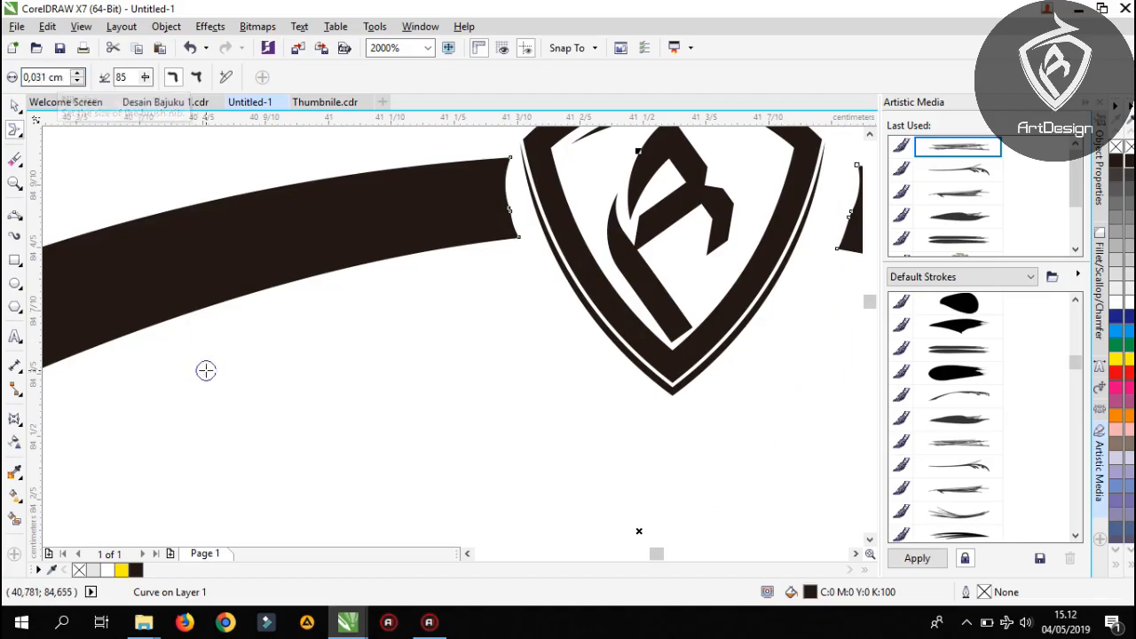
scroll(487, 234, down, 3)
scroll(467, 230, up, 3)
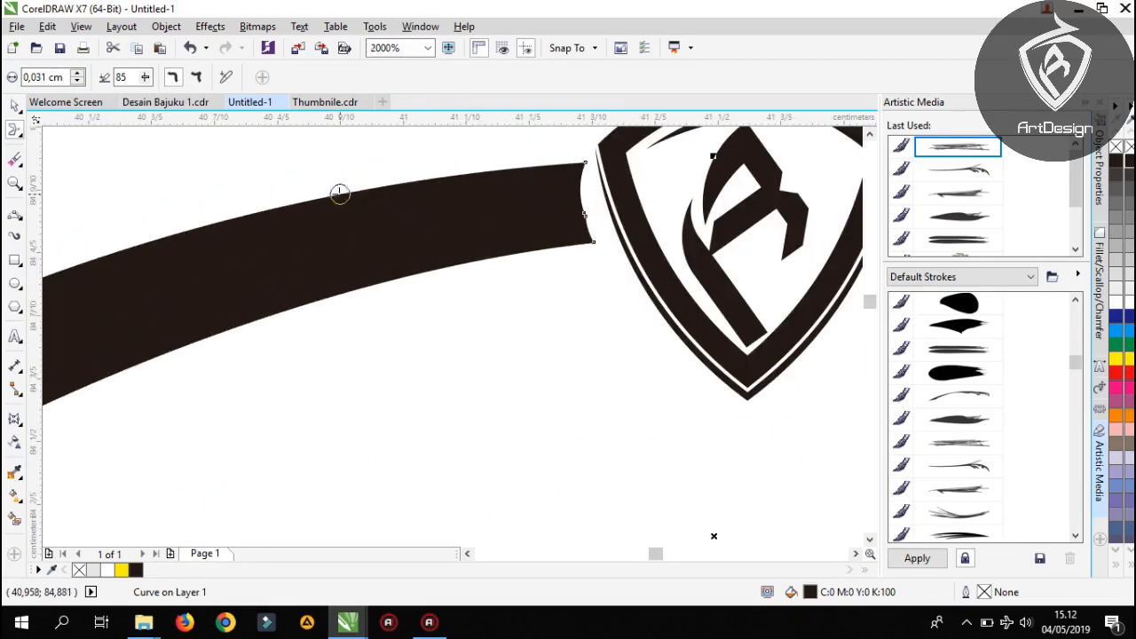
click(41, 77)
key(BackSpace)
key(BackSpace)
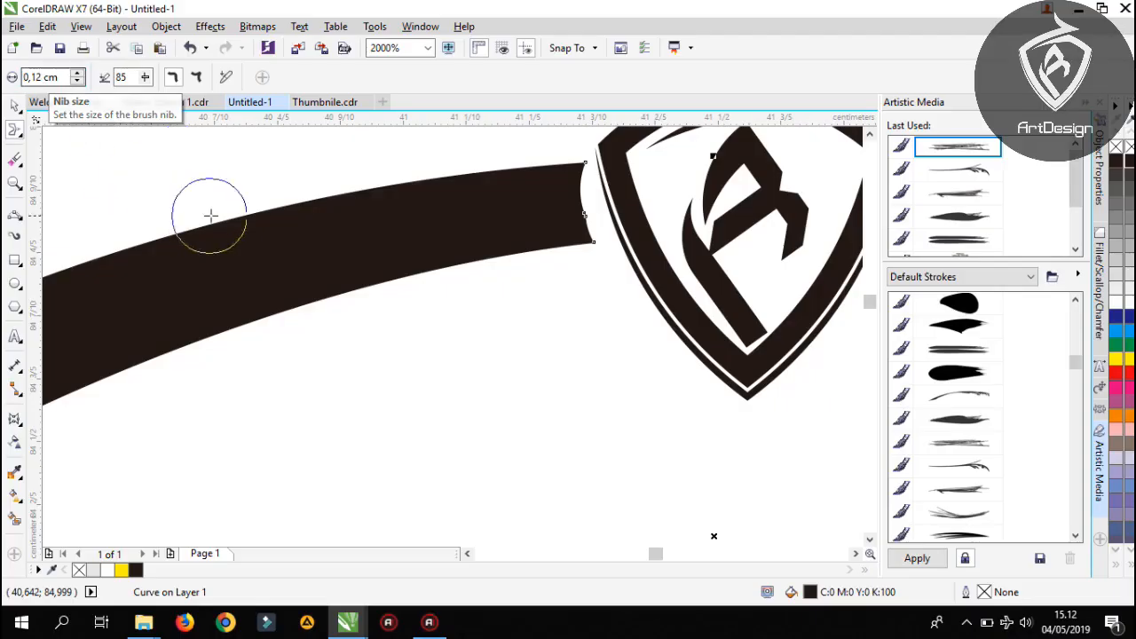
Smear the end of the upper arc's left half beside the shield into a ragged edge with paint drips running down
scroll(391, 248, down, 3)
drag(409, 270, 411, 292)
drag(414, 250, 409, 366)
scroll(417, 255, up, 1)
drag(444, 227, 438, 353)
drag(442, 266, 447, 375)
mouse_move(476, 237)
mouse_down()
mouse_move(482, 214)
mouse_move(469, 182)
mouse_up()
drag(371, 238, 368, 257)
drag(320, 199, 321, 319)
drag(302, 261, 301, 420)
drag(394, 390, 435, 299)
Lengthen the drip farthest from the shield and smear more drips along the middle of the upper arc's left half
scroll(424, 226, down, 2)
scroll(406, 211, up, 1)
drag(403, 210, 401, 308)
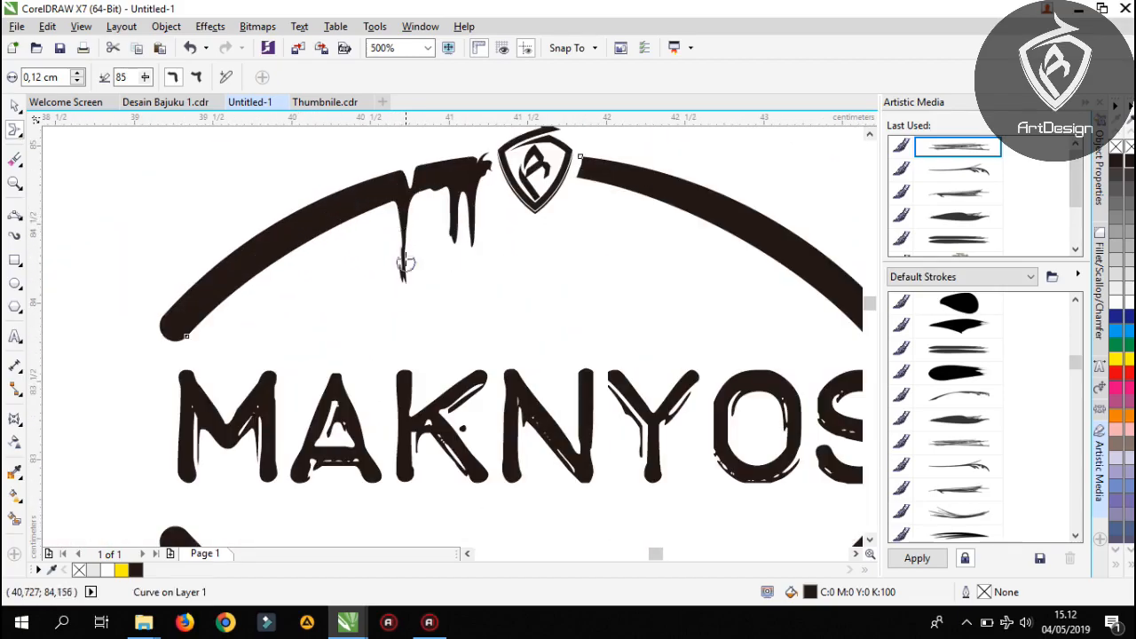
scroll(411, 197, up, 1)
mouse_move(411, 192)
mouse_down()
mouse_move(392, 339)
mouse_move(386, 308)
mouse_move(388, 373)
mouse_up()
scroll(391, 366, up, 2)
scroll(401, 325, down, 2)
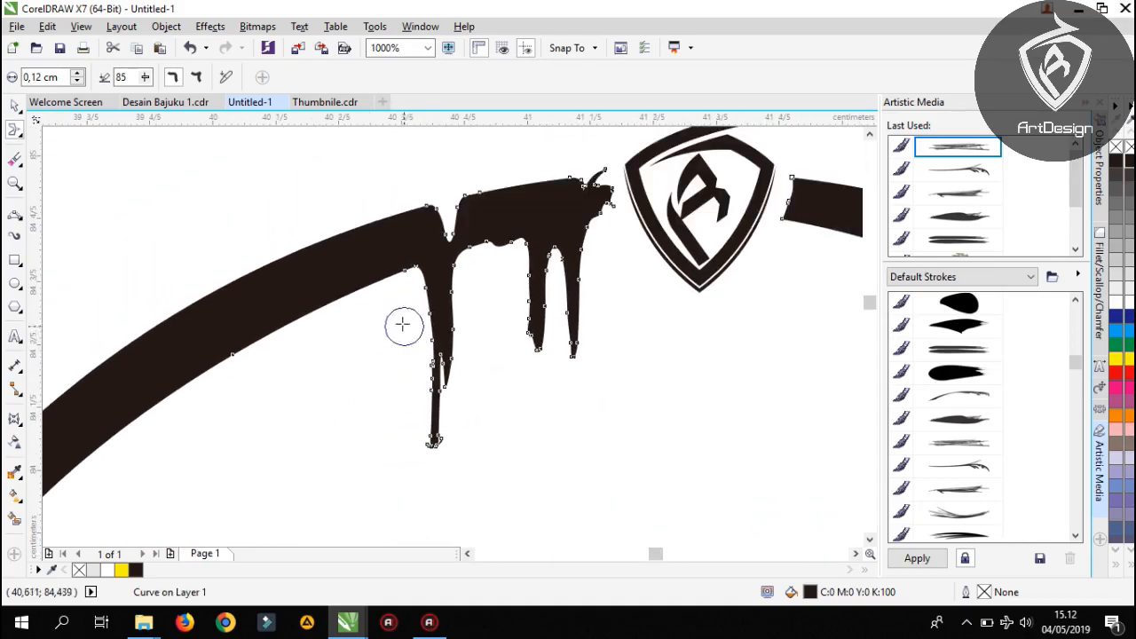
mouse_move(306, 326)
mouse_down()
mouse_move(304, 356)
mouse_move(294, 450)
mouse_up()
scroll(294, 449, down, 1)
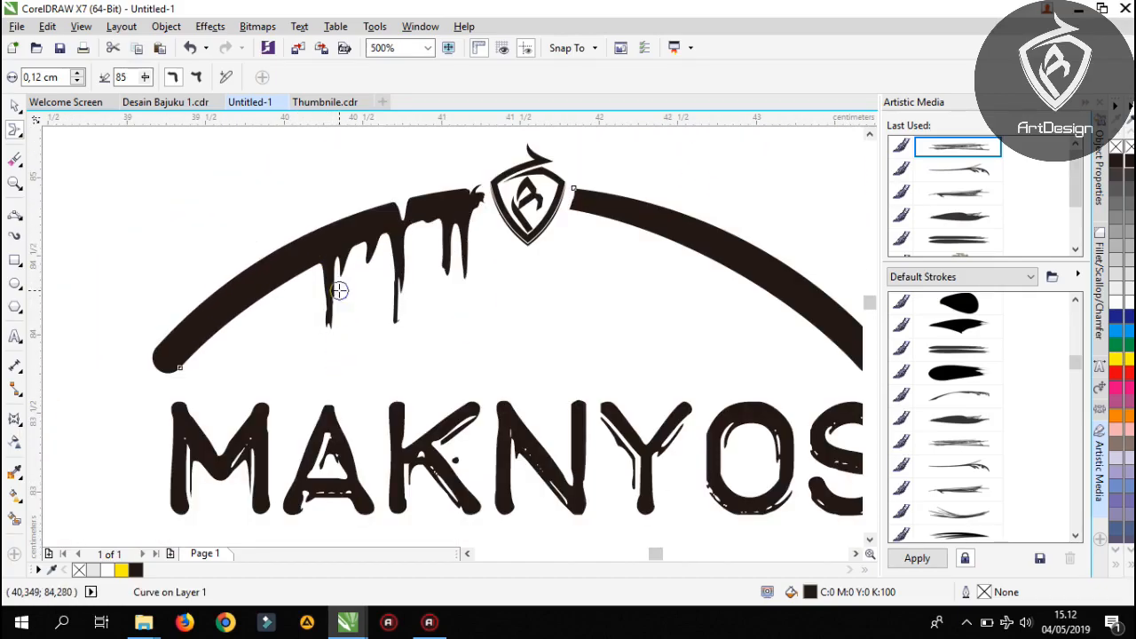
Smear further drips of varied length down from the outer portion of the upper arc's left half
mouse_move(346, 241)
mouse_down()
mouse_move(348, 304)
mouse_move(361, 263)
mouse_move(359, 307)
mouse_up()
mouse_move(250, 281)
mouse_down()
mouse_move(252, 346)
mouse_move(259, 336)
mouse_up()
drag(307, 293, 307, 294)
drag(284, 273, 279, 404)
mouse_move(197, 342)
mouse_down()
mouse_move(191, 393)
mouse_move(189, 357)
mouse_move(191, 389)
mouse_move(210, 325)
mouse_move(195, 288)
mouse_move(202, 311)
mouse_move(170, 359)
mouse_up()
Smear small notches into the outer edge of the upper arc's left half to roughen it
drag(273, 229, 283, 257)
drag(310, 215, 324, 237)
drag(327, 213, 334, 244)
mouse_move(341, 217)
mouse_down()
mouse_move(343, 240)
mouse_move(367, 222)
mouse_up()
Smear paint drips of varied length down from the upper arc's right half, from its end beside the shield towards the middle
drag(463, 192, 300, 242)
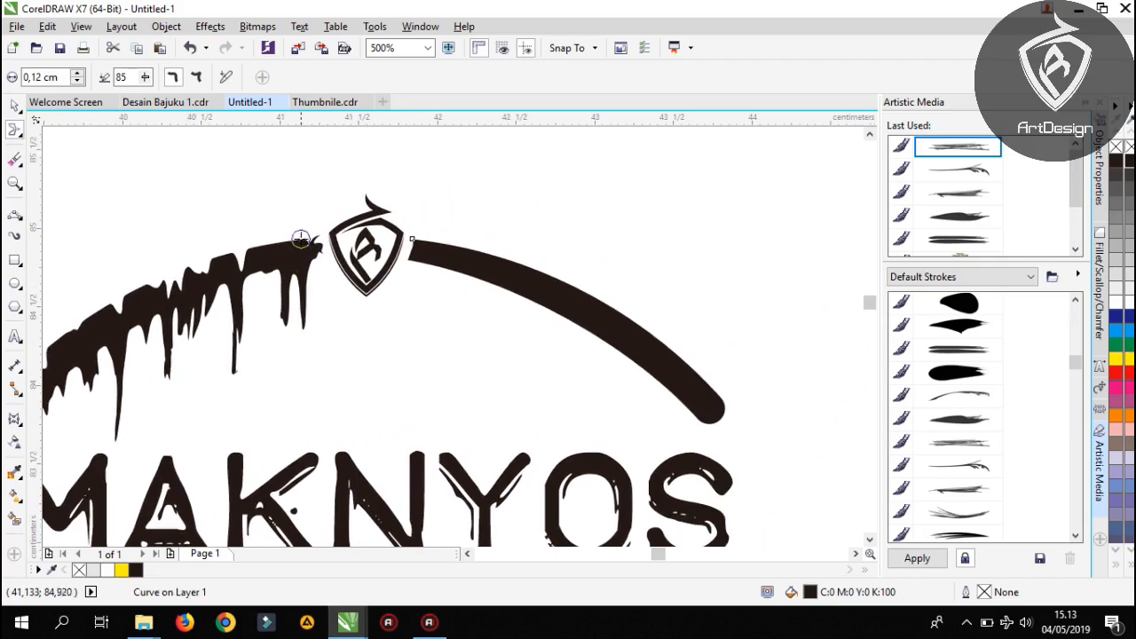
mouse_move(421, 250)
mouse_down()
mouse_move(429, 316)
mouse_move(430, 264)
mouse_move(429, 296)
mouse_move(419, 249)
mouse_move(407, 253)
mouse_move(409, 307)
mouse_move(424, 300)
mouse_move(429, 267)
mouse_move(429, 327)
mouse_up()
mouse_move(441, 274)
mouse_down()
mouse_move(433, 308)
mouse_move(448, 255)
mouse_move(461, 300)
mouse_up()
drag(435, 309, 426, 373)
drag(470, 278, 481, 300)
drag(490, 288, 490, 386)
drag(493, 311, 488, 376)
drag(488, 337, 486, 412)
drag(506, 290, 513, 318)
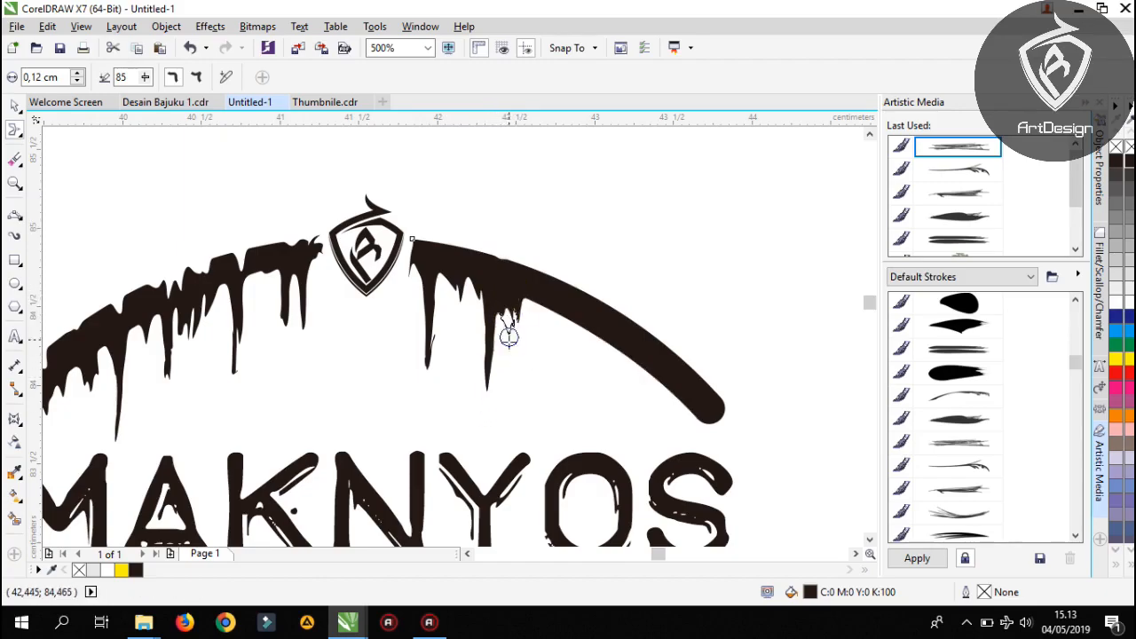
Smear further long and short drips down from the outer portion of the upper arc's right half, above the letters O and S
drag(561, 304, 602, 384)
drag(601, 329, 598, 435)
drag(598, 383, 603, 421)
drag(624, 353, 632, 417)
mouse_move(646, 414)
mouse_down()
mouse_move(612, 378)
mouse_move(590, 318)
mouse_move(596, 395)
mouse_up()
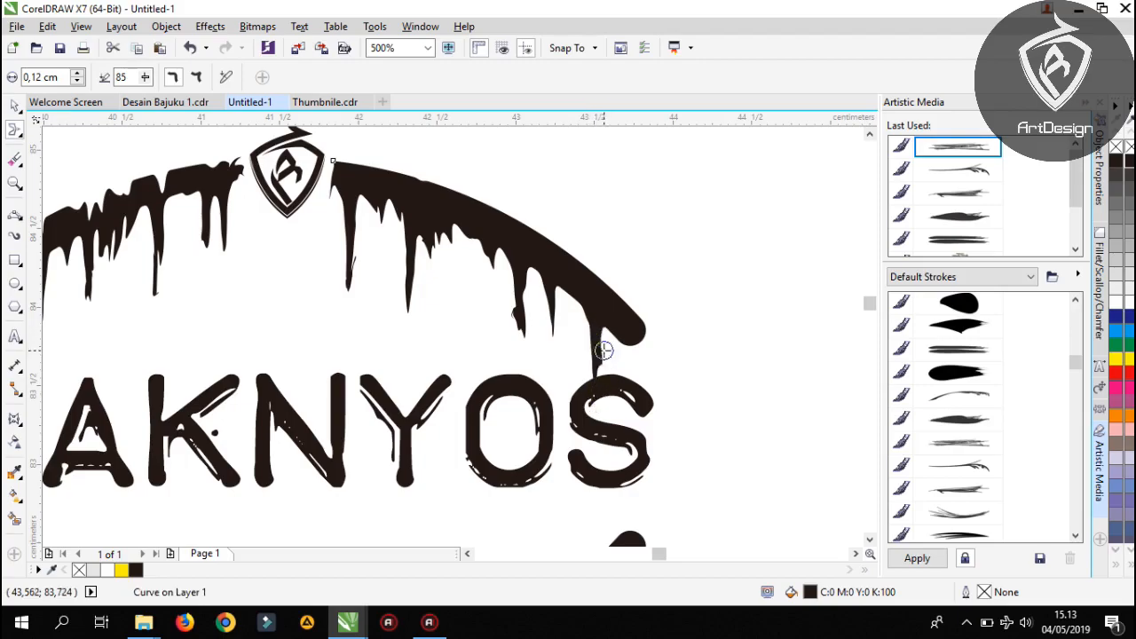
Smear small notches into the outer edge of the upper arc's right half, from its rounded end back towards the shield
mouse_move(597, 264)
mouse_down()
mouse_move(613, 315)
mouse_move(635, 335)
mouse_up()
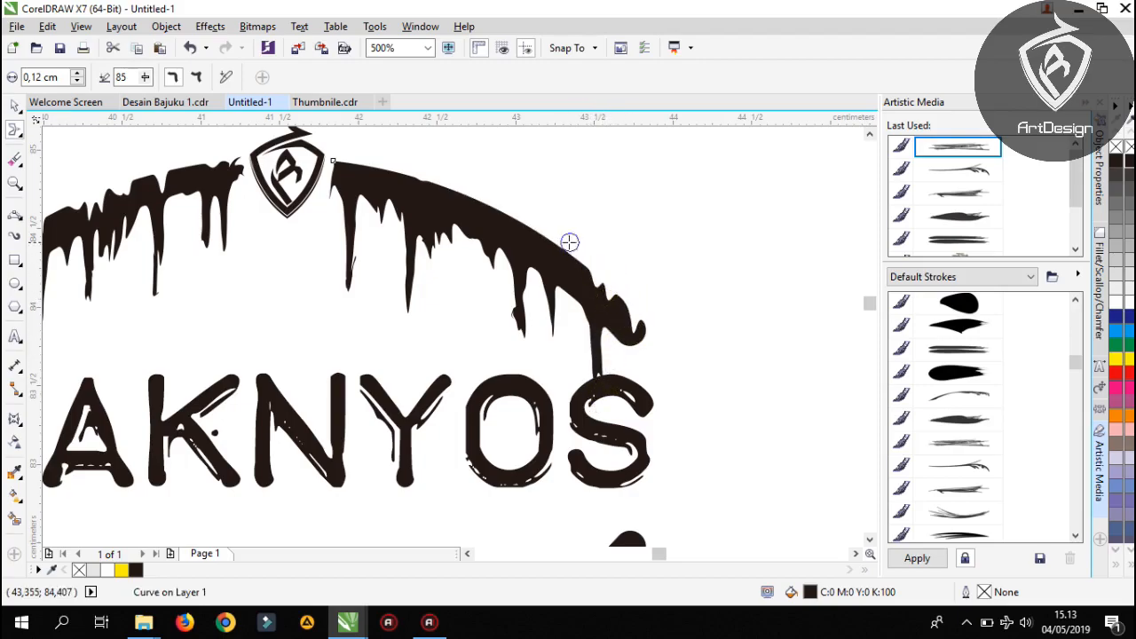
drag(541, 240, 531, 231)
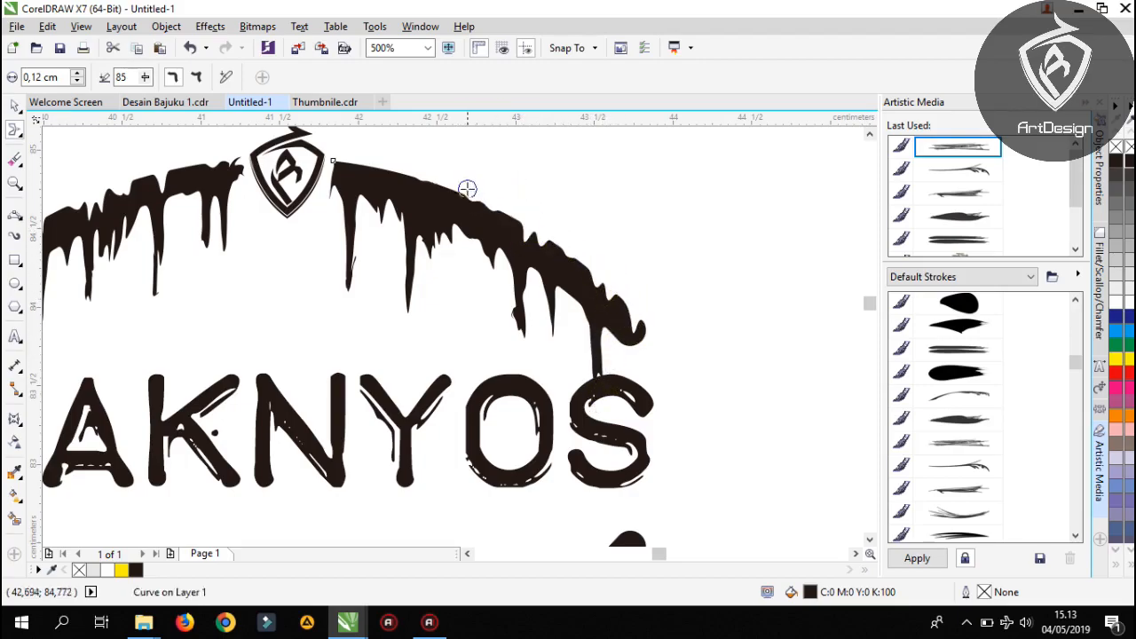
mouse_move(439, 156)
mouse_down()
mouse_move(435, 189)
mouse_move(413, 177)
mouse_up()
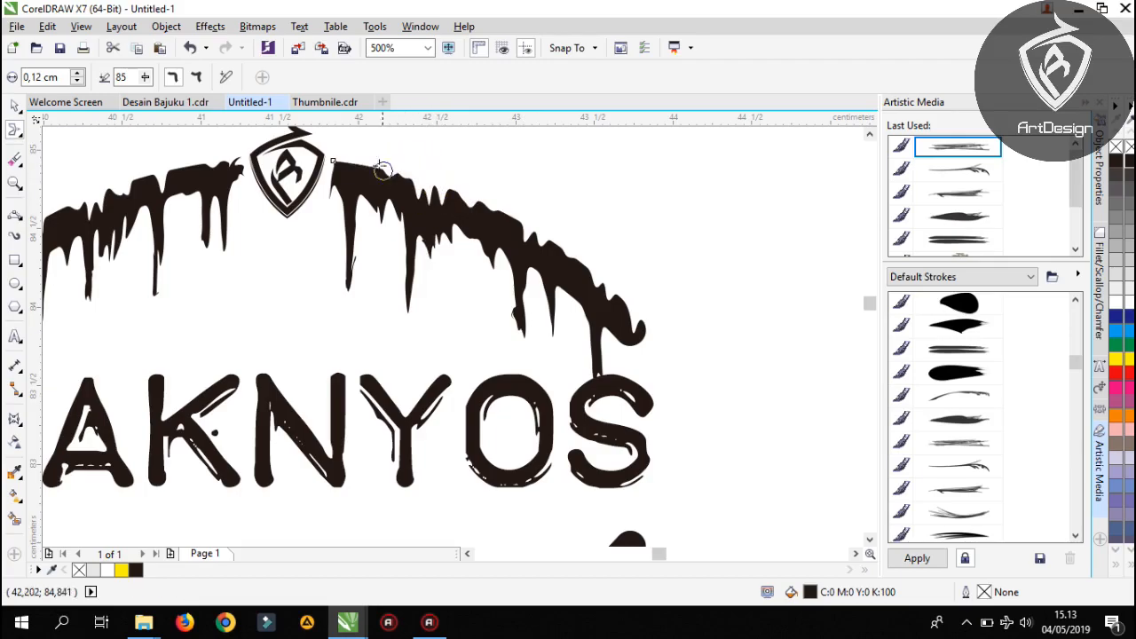
Smear short and long drips down from the left end and left portion of the lower arc beneath the text
scroll(421, 168, down, 3)
scroll(324, 261, up, 3)
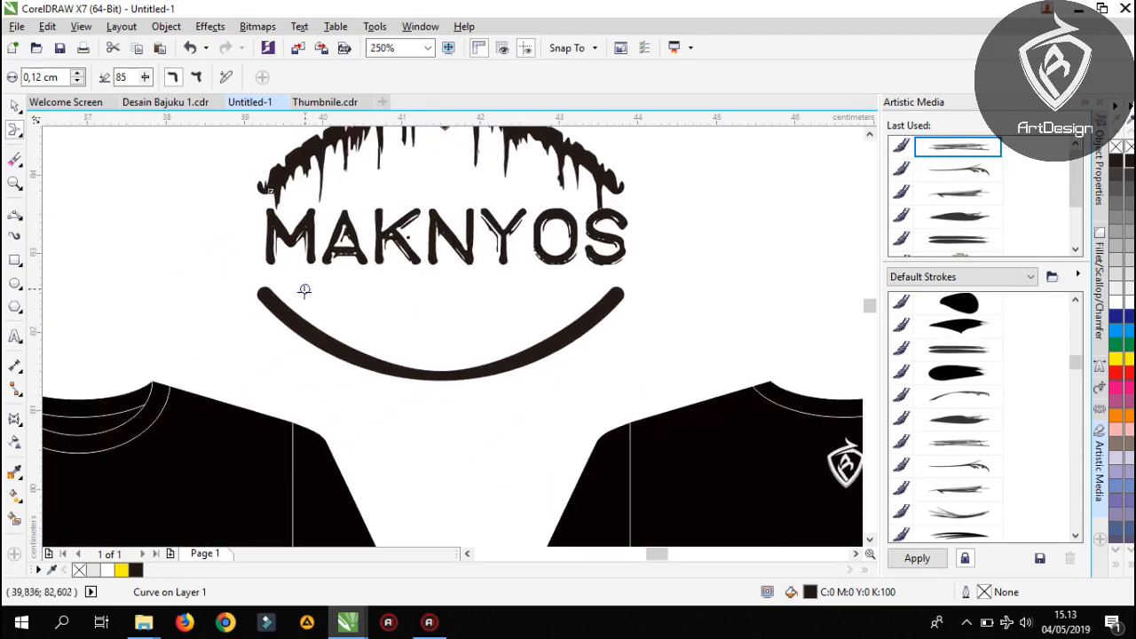
scroll(277, 315, up, 2)
drag(258, 291, 238, 378)
drag(281, 316, 307, 374)
mouse_move(260, 297)
mouse_down()
mouse_move(262, 364)
mouse_move(341, 390)
mouse_move(339, 455)
mouse_up()
mouse_move(349, 367)
mouse_down()
mouse_move(342, 480)
mouse_move(384, 301)
mouse_up()
mouse_move(375, 216)
mouse_down()
mouse_move(365, 261)
mouse_move(379, 335)
mouse_move(406, 238)
mouse_move(432, 264)
mouse_move(444, 335)
mouse_up()
Smear more drips of varied length along the lower arc, continuing through its central portion
drag(466, 245, 482, 320)
mouse_move(491, 254)
mouse_down()
mouse_move(500, 345)
mouse_move(497, 337)
mouse_up()
drag(501, 269, 506, 396)
mouse_move(527, 282)
mouse_down()
mouse_move(575, 297)
mouse_move(596, 326)
mouse_up()
drag(598, 275, 601, 337)
mouse_move(594, 295)
mouse_down()
mouse_move(605, 392)
mouse_move(567, 325)
mouse_move(613, 307)
mouse_move(617, 374)
mouse_up()
drag(615, 323, 628, 409)
mouse_move(619, 350)
mouse_down()
mouse_move(624, 450)
mouse_move(553, 409)
mouse_up()
Smear drips down from the right half of the lower arc, continuing from the centre to its rounded end
drag(560, 329, 575, 373)
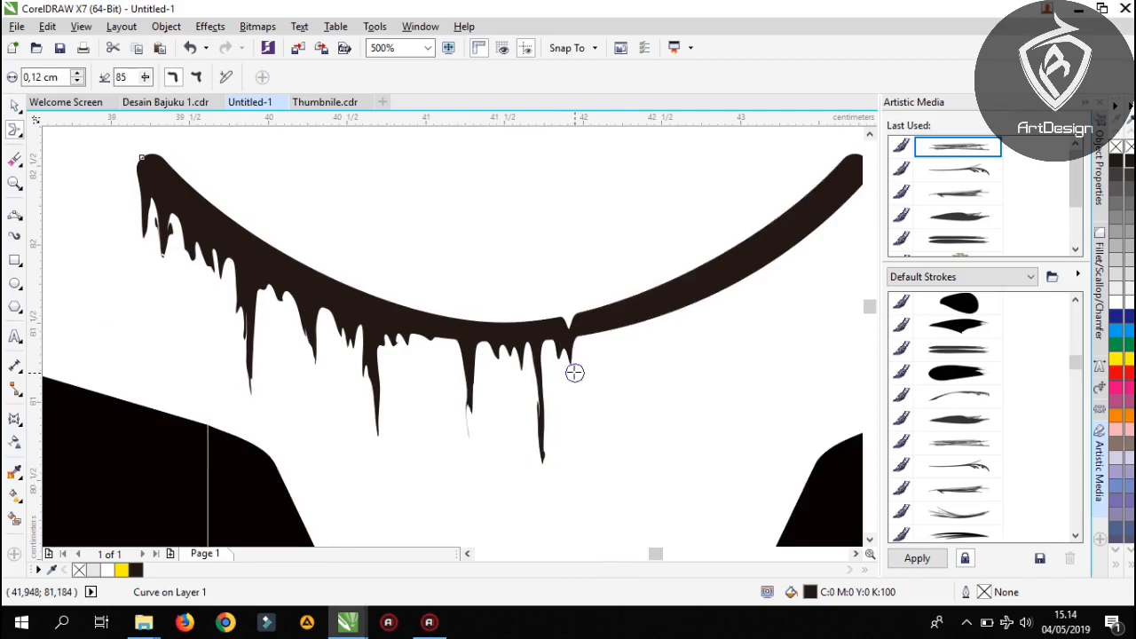
drag(590, 334, 603, 393)
drag(609, 330, 627, 327)
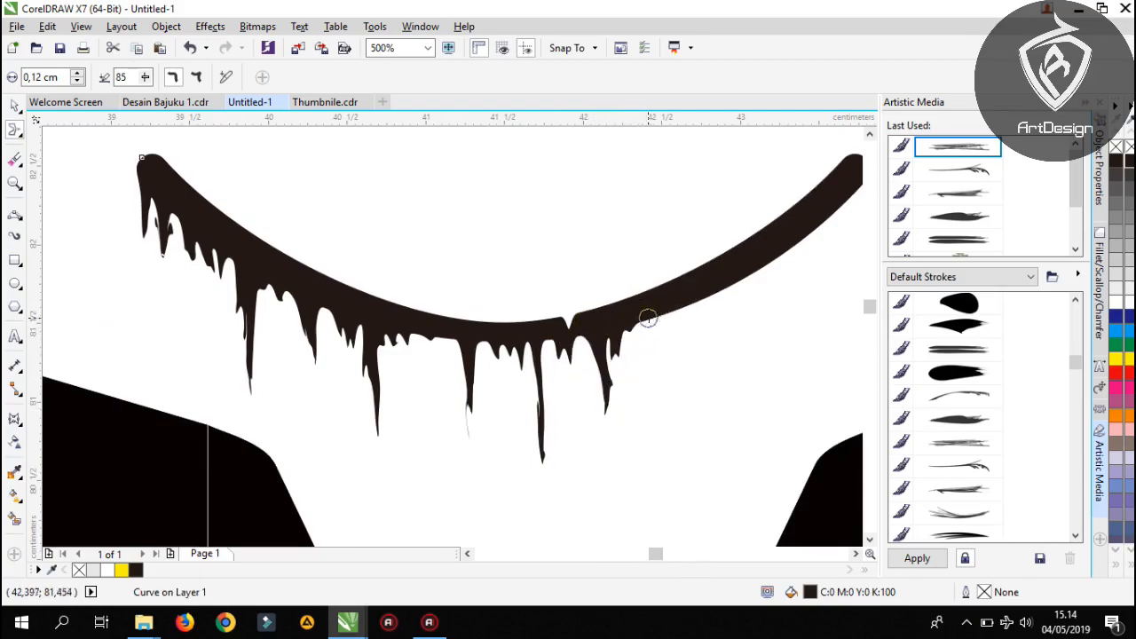
mouse_move(658, 326)
mouse_down()
mouse_move(666, 379)
mouse_move(699, 324)
mouse_move(740, 322)
mouse_move(740, 293)
mouse_move(738, 372)
mouse_up()
drag(784, 321, 639, 393)
mouse_move(636, 320)
mouse_down()
mouse_move(639, 380)
mouse_move(645, 334)
mouse_up()
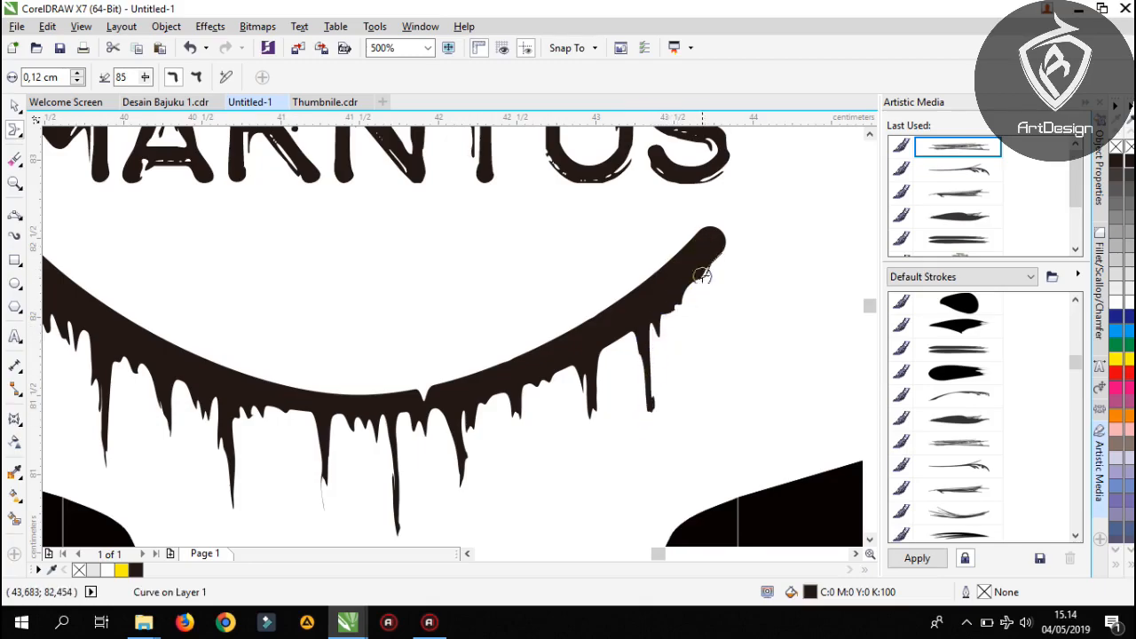
drag(717, 289, 714, 324)
Smear small notches into the upper edge of the lower arc along its whole length to roughen it
mouse_move(636, 258)
mouse_down()
mouse_move(670, 216)
mouse_move(683, 247)
mouse_move(688, 200)
mouse_move(695, 257)
mouse_up()
mouse_move(614, 278)
mouse_down()
mouse_move(597, 342)
mouse_move(484, 379)
mouse_move(476, 385)
mouse_move(538, 366)
mouse_move(458, 410)
mouse_up()
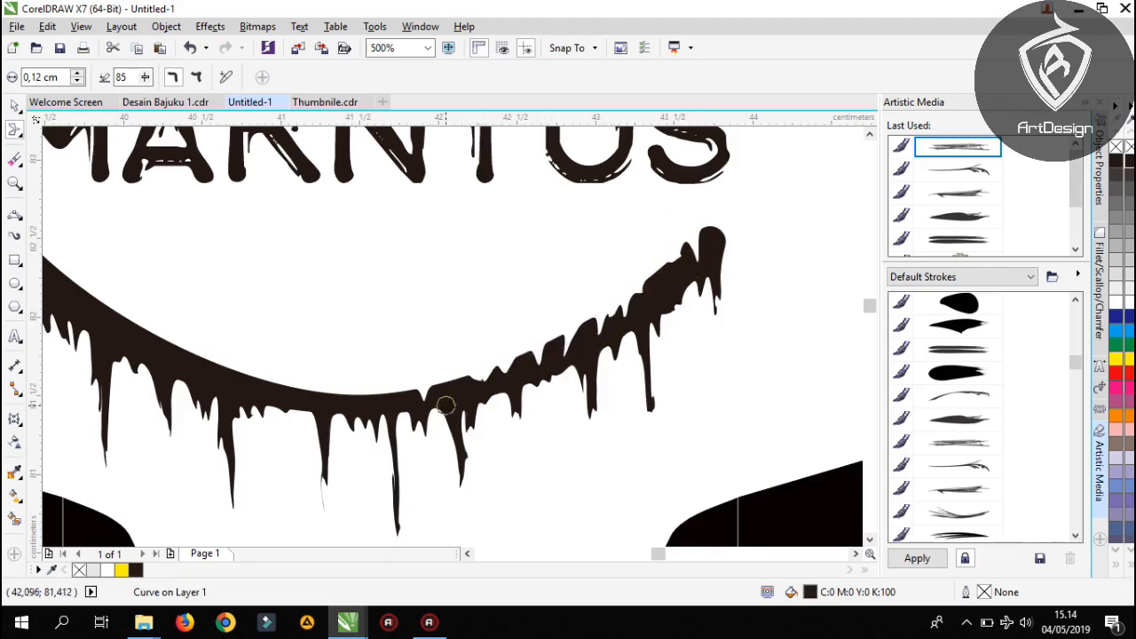
drag(338, 382, 533, 347)
mouse_move(377, 348)
mouse_down()
mouse_move(325, 246)
mouse_move(271, 300)
mouse_move(246, 201)
mouse_up()
drag(228, 163, 190, 254)
scroll(266, 231, down, 1)
mouse_move(370, 246)
mouse_down()
mouse_move(357, 347)
mouse_move(333, 316)
mouse_up()
Select both dripping arcs, the shield logo and the MAKNYOS text together and join them into a single curve
scroll(333, 290, down, 1)
click(13, 109)
scroll(333, 337, up, 1)
scroll(334, 316, down, 1)
click(235, 157)
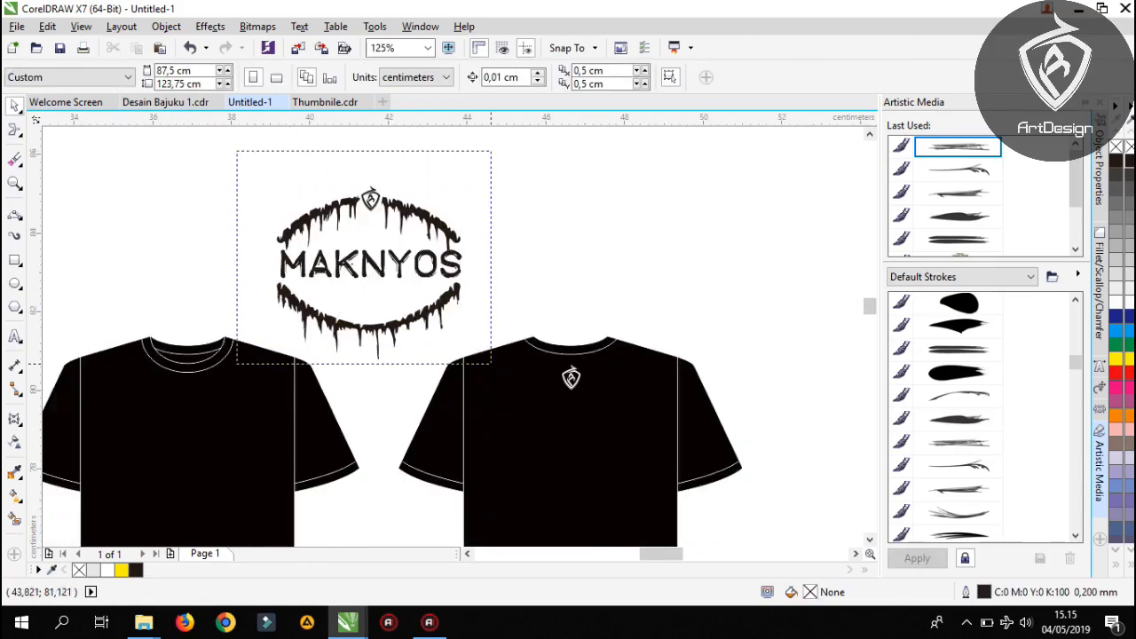
drag(489, 363, 491, 376)
click(454, 78)
Place the joined graphic on the chest of the front T-shirt and scale it down to about 3.95 cm wide
drag(357, 263, 536, 195)
drag(552, 190, 378, 409)
drag(387, 411, 467, 334)
scroll(510, 389, up, 1)
click(511, 390)
click(495, 392)
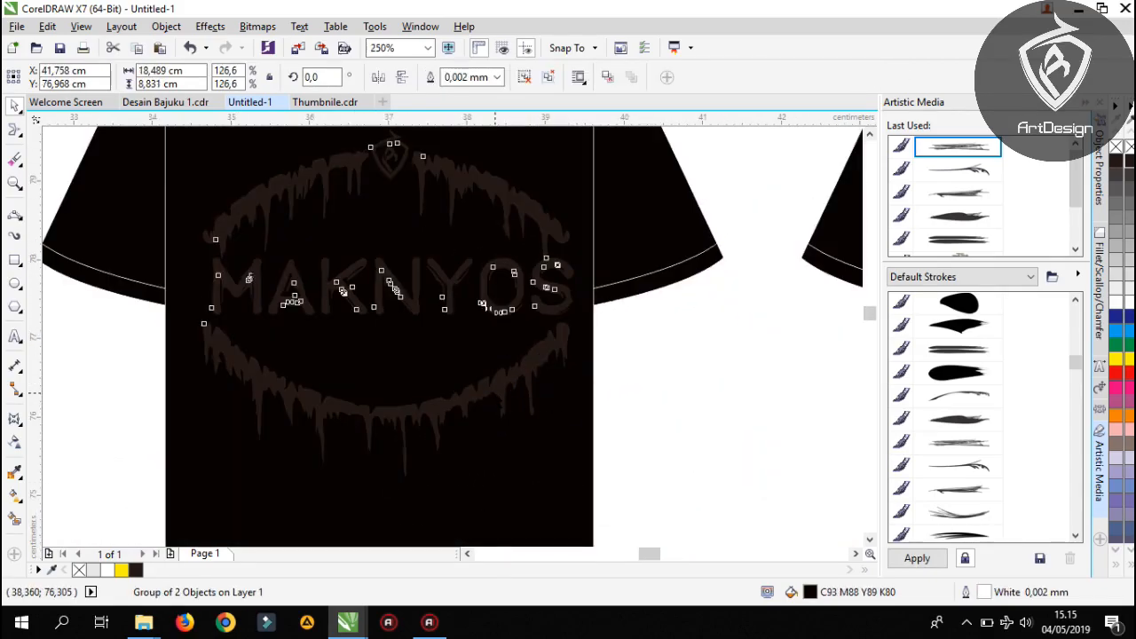
drag(581, 482, 550, 454)
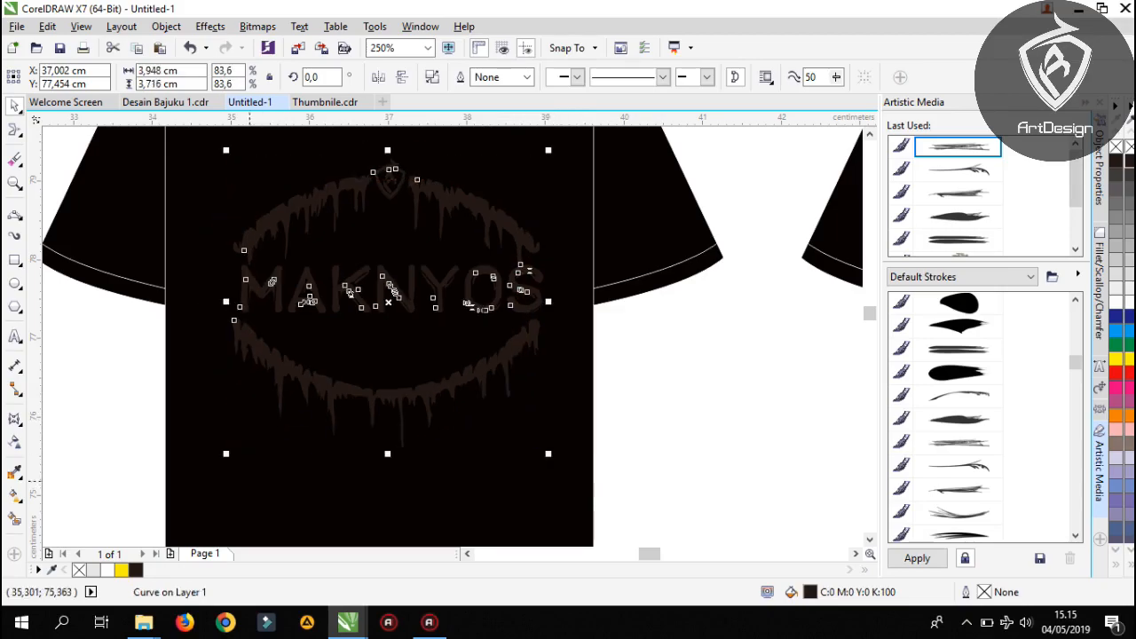
Fill the MAKNYOS graphic with the light grey colour C11 M9 Y9 K0
click(96, 571)
scroll(246, 381, down, 1)
click(492, 456)
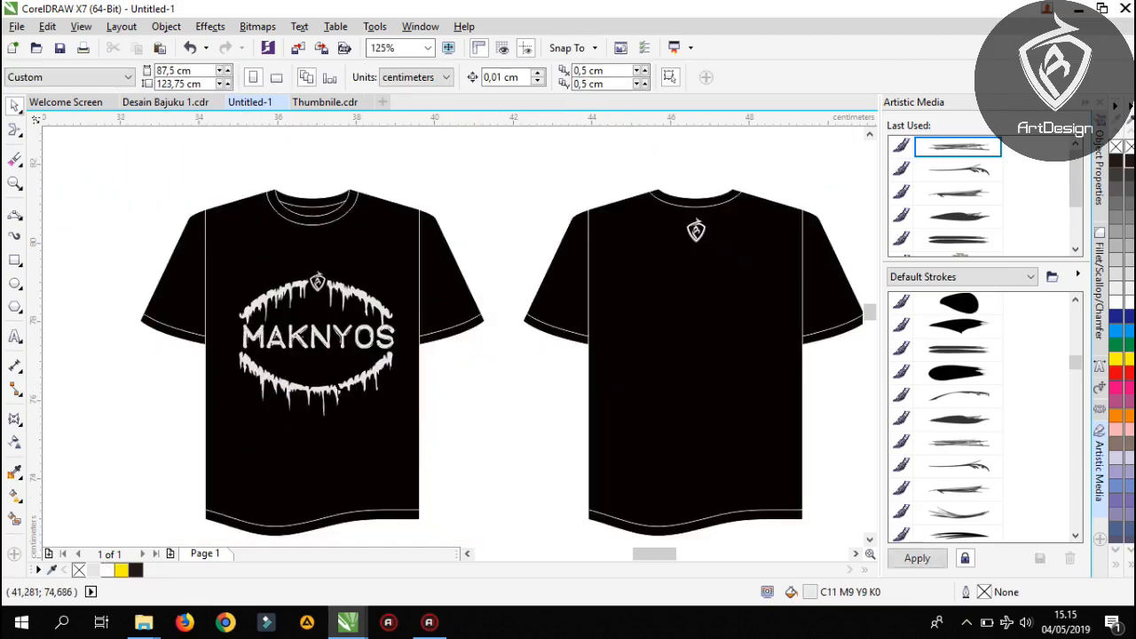
Scale the MAKNYOS graphic down further about its centre and move it up on the chest of the front T-shirt
scroll(338, 391, up, 1)
drag(337, 391, 411, 463)
click(440, 467)
drag(530, 521, 522, 512)
drag(439, 444, 439, 405)
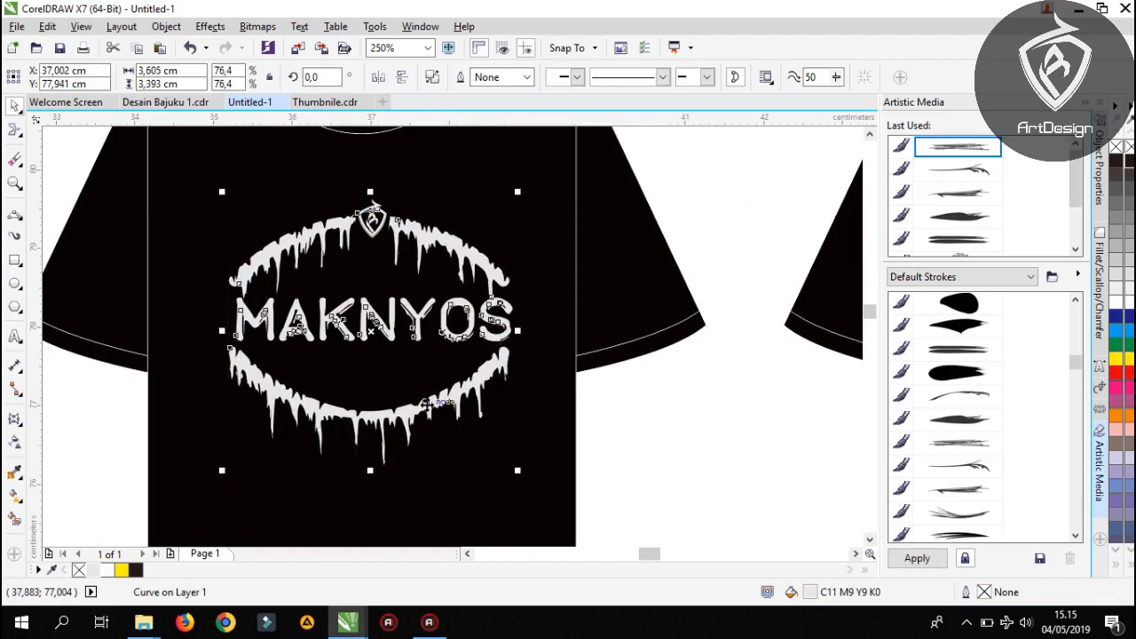
scroll(432, 382, down, 1)
scroll(431, 398, up, 1)
drag(517, 445, 509, 439)
scroll(387, 358, down, 1)
click(515, 414)
Examine the MAKNYOS graphic up close on the front T-shirt and check the front and back views side by side
drag(538, 384, 415, 352)
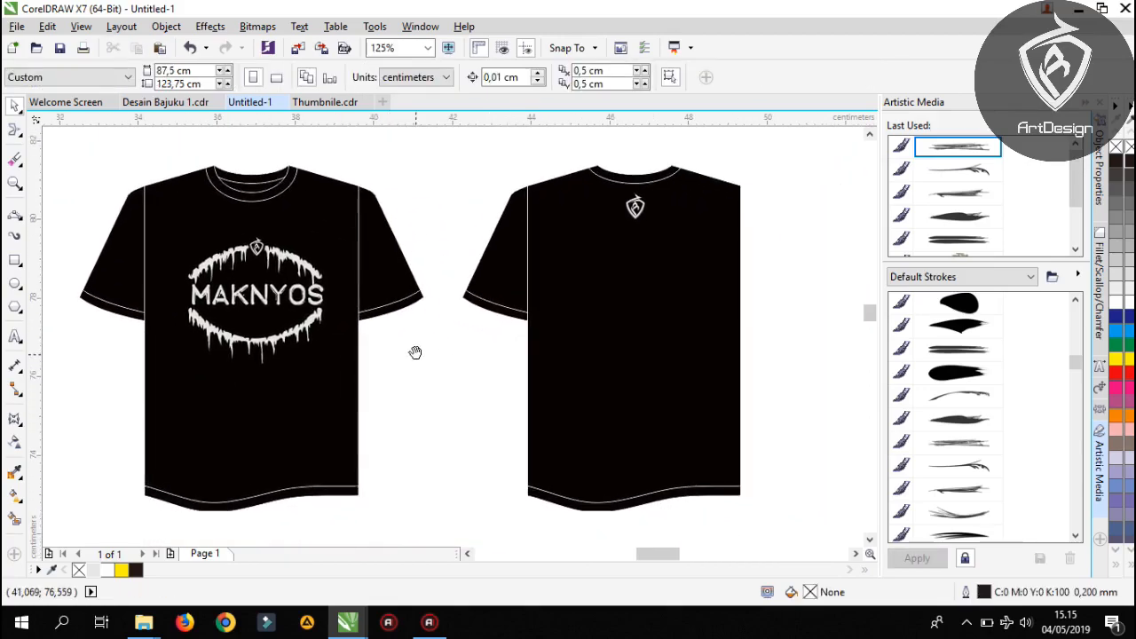
scroll(229, 267, up, 1)
drag(252, 296, 364, 296)
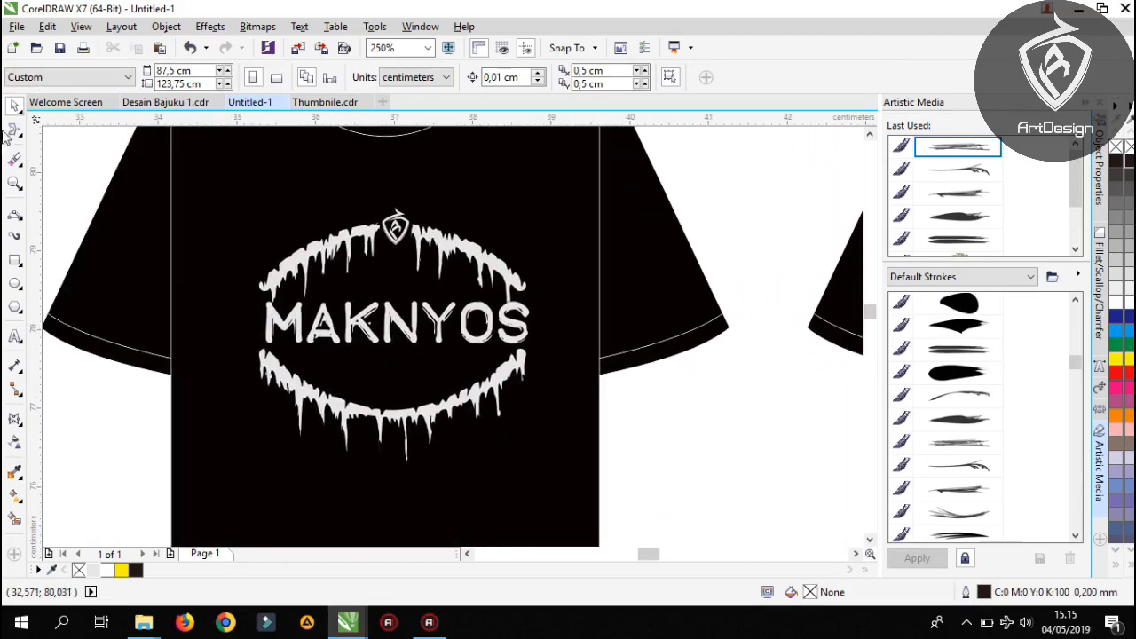
click(14, 183)
drag(208, 190, 396, 486)
key(Escape)
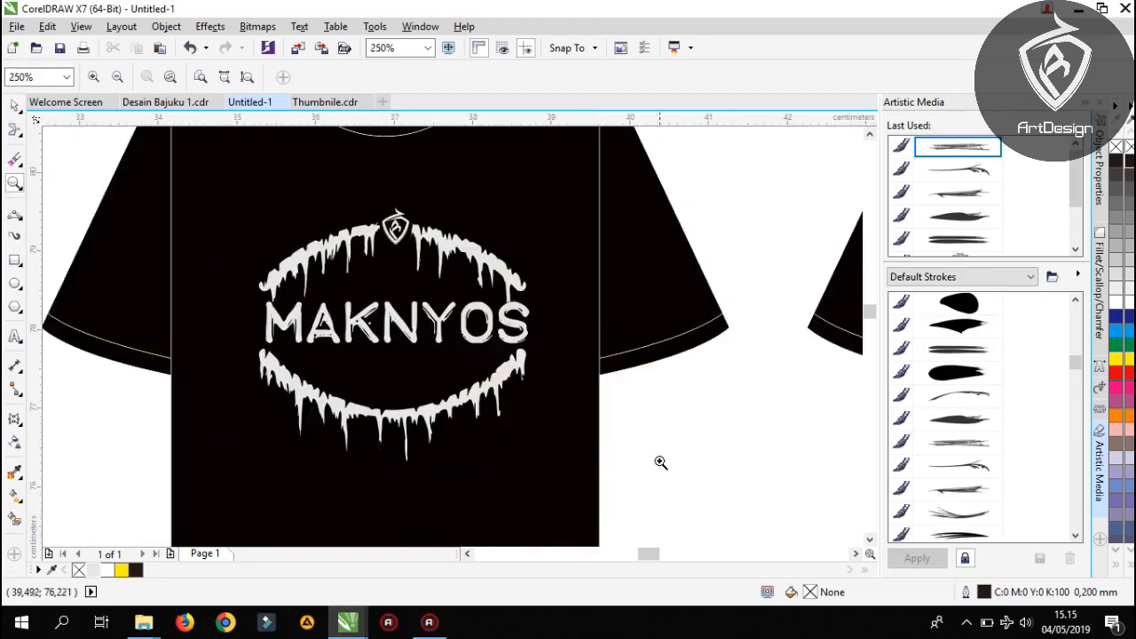
drag(659, 463, 334, 381)
scroll(335, 379, down, 2)
scroll(330, 375, up, 1)
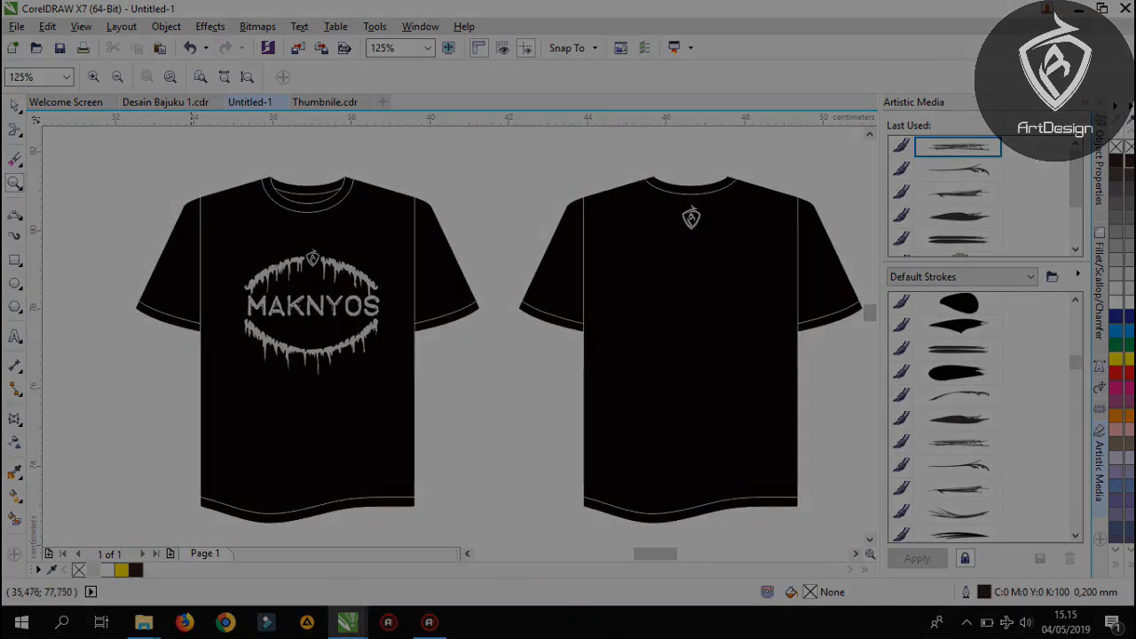